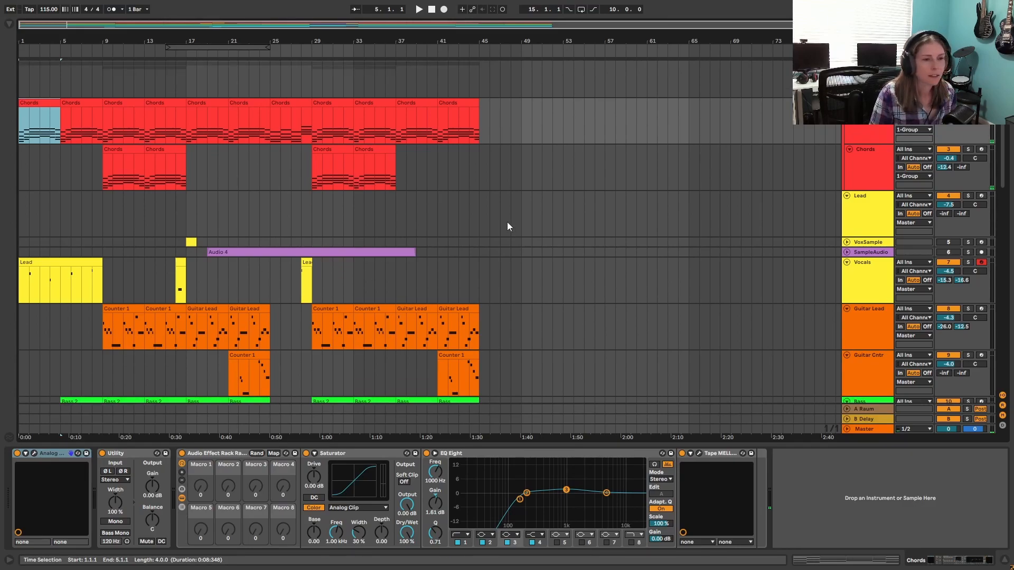
- Play the song's opening chords with the first Chords track's Analog Lab V instrument open, and close the instrument window
click(869, 109)
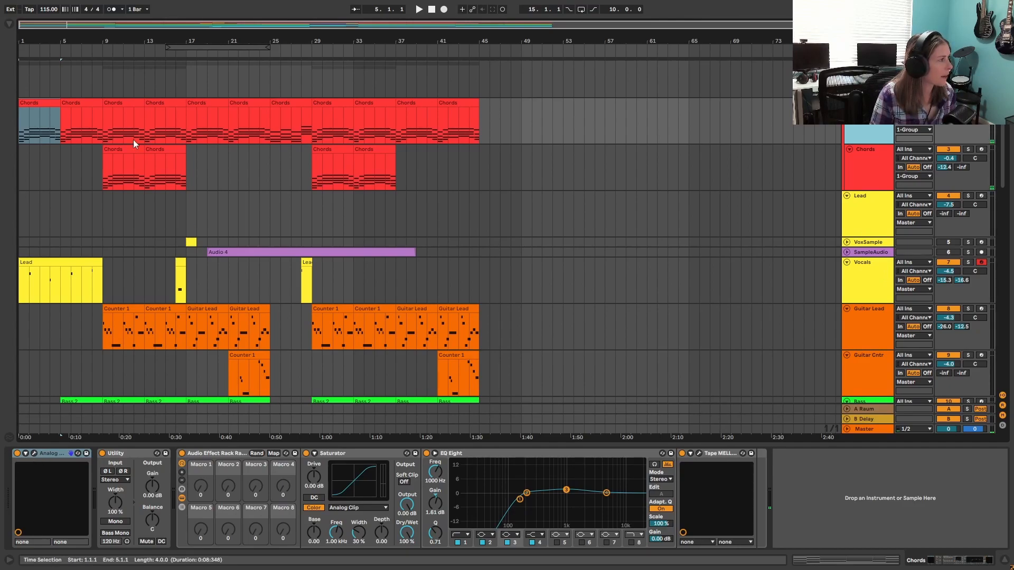
click(34, 453)
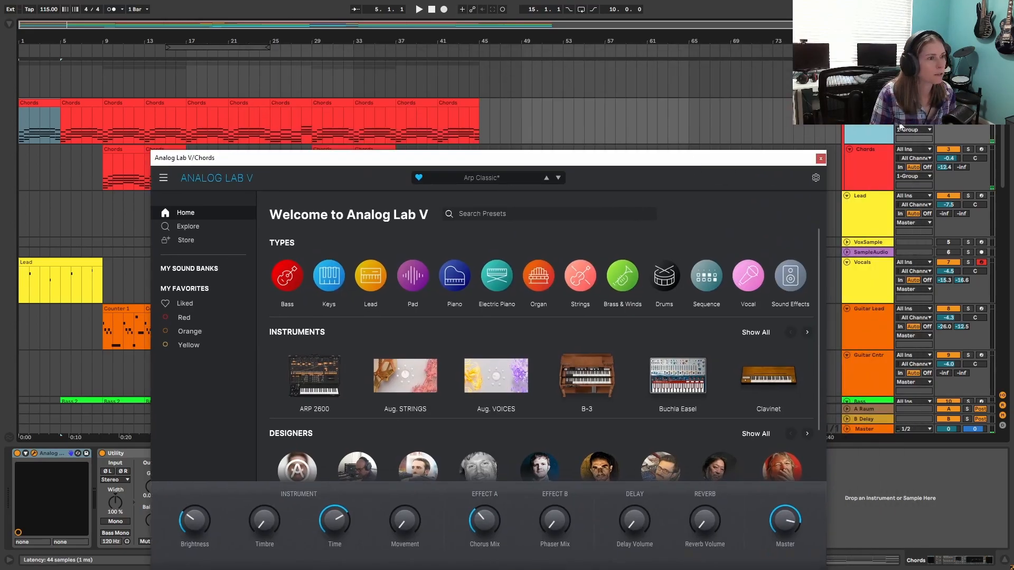
key(space)
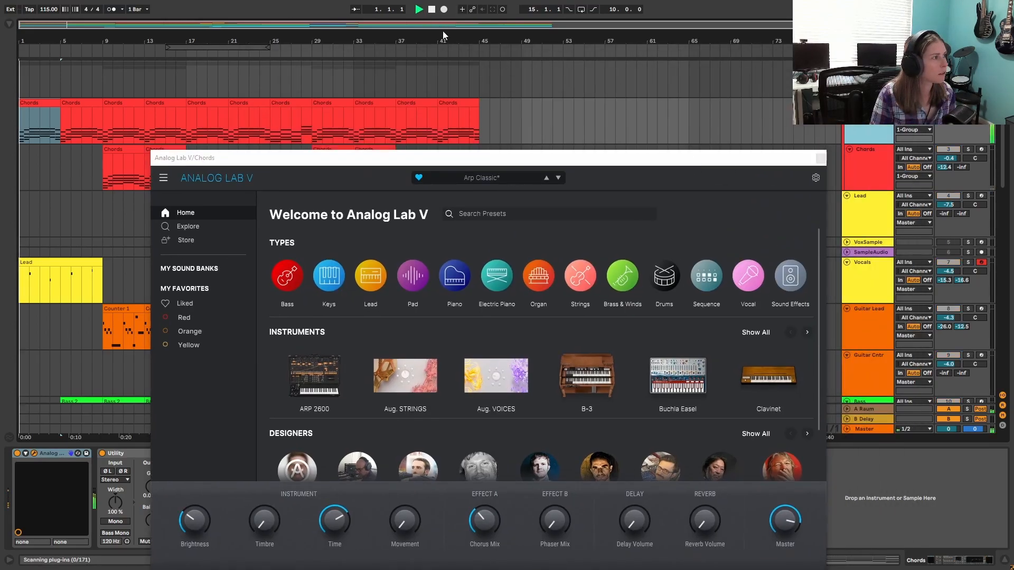
click(821, 159)
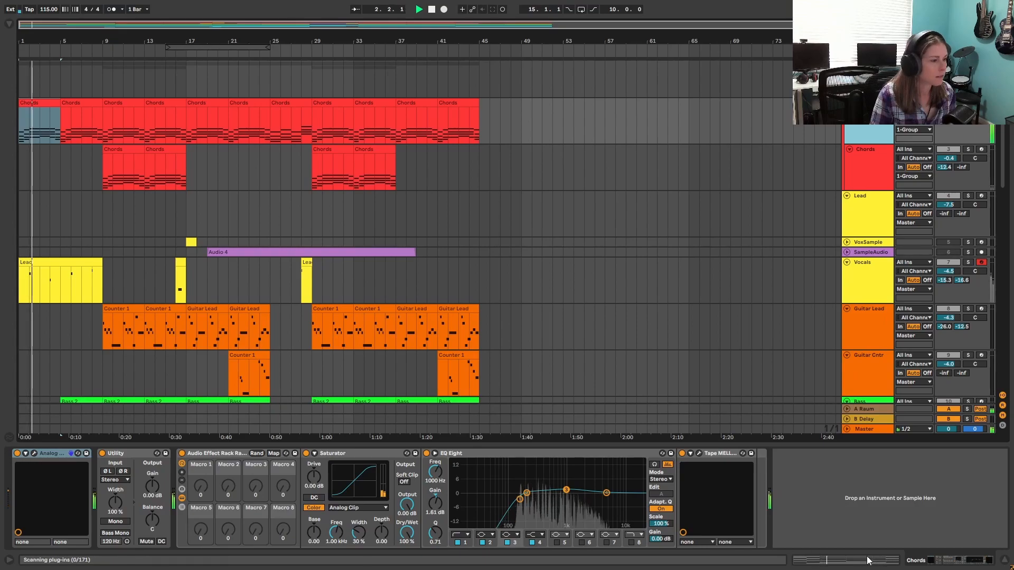
- Show the first Chords clip's notes in an enlarged piano roll and stop playback
key(shift+Tab)
drag(728, 448, 729, 132)
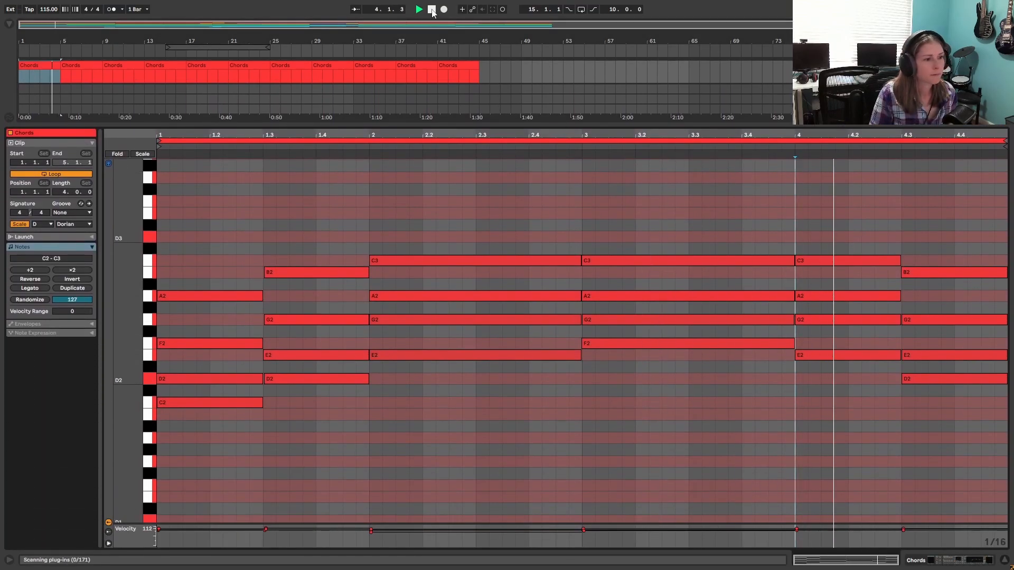
click(432, 10)
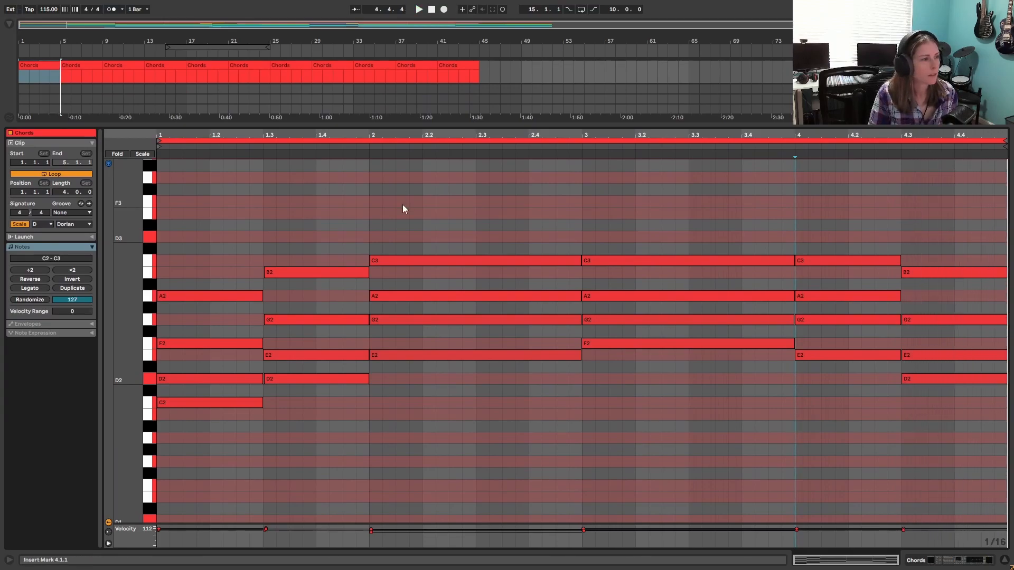
- Select the upper chord notes in the clip's first two bars and shrink the note editor to bring back the full arrangement
scroll(248, 397, down, 1)
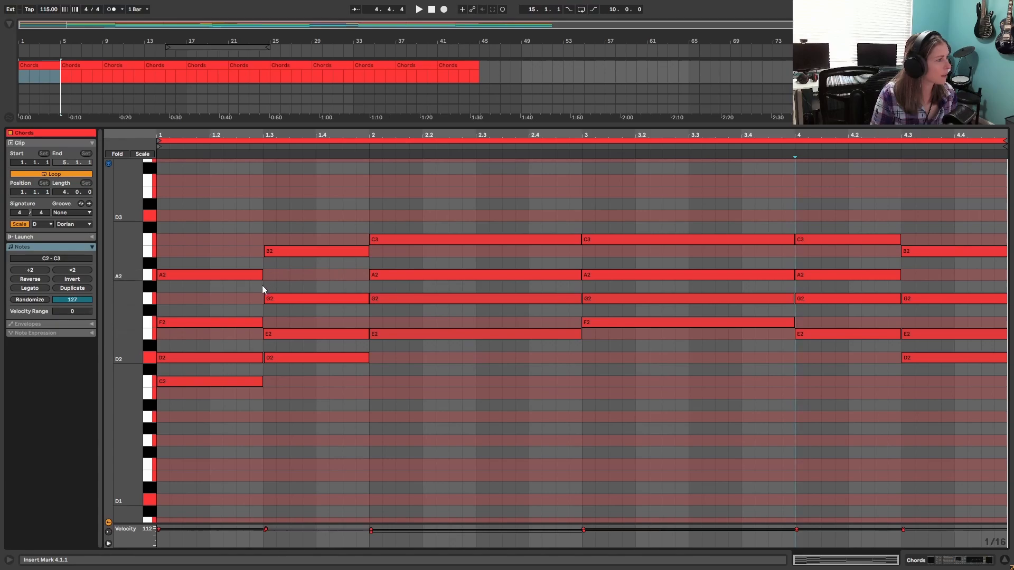
drag(221, 309, 404, 217)
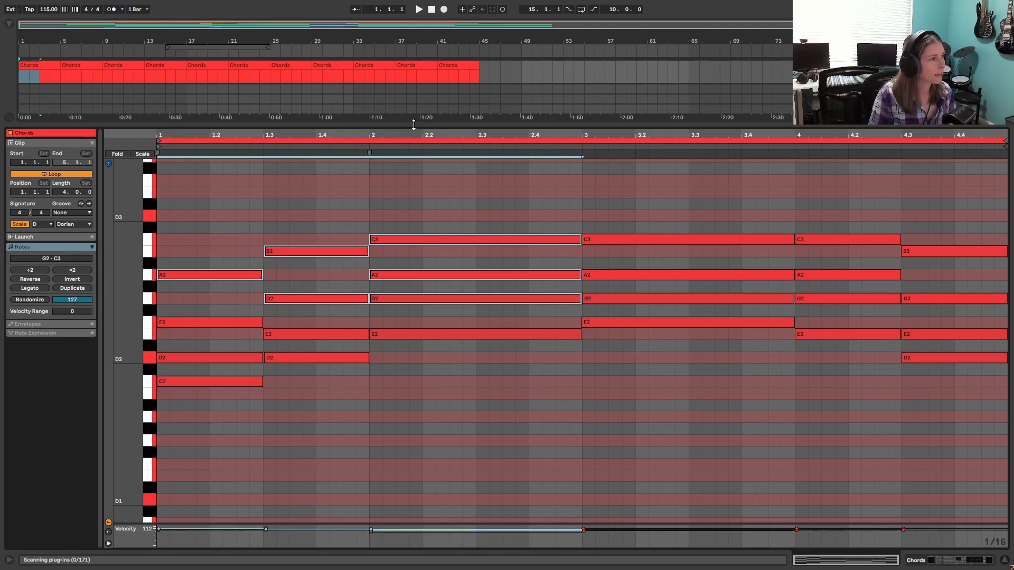
drag(413, 125, 420, 209)
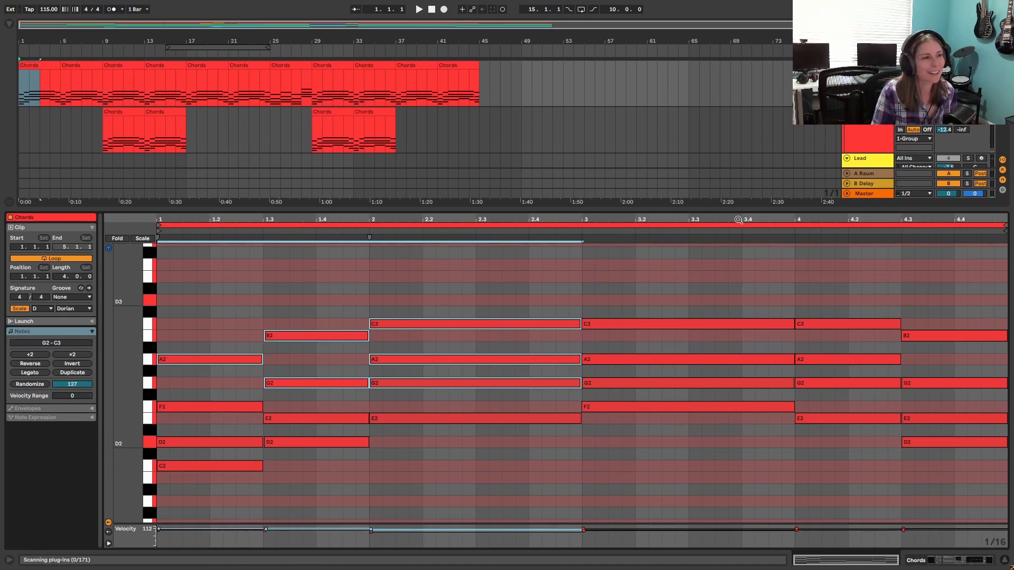
drag(737, 210, 729, 445)
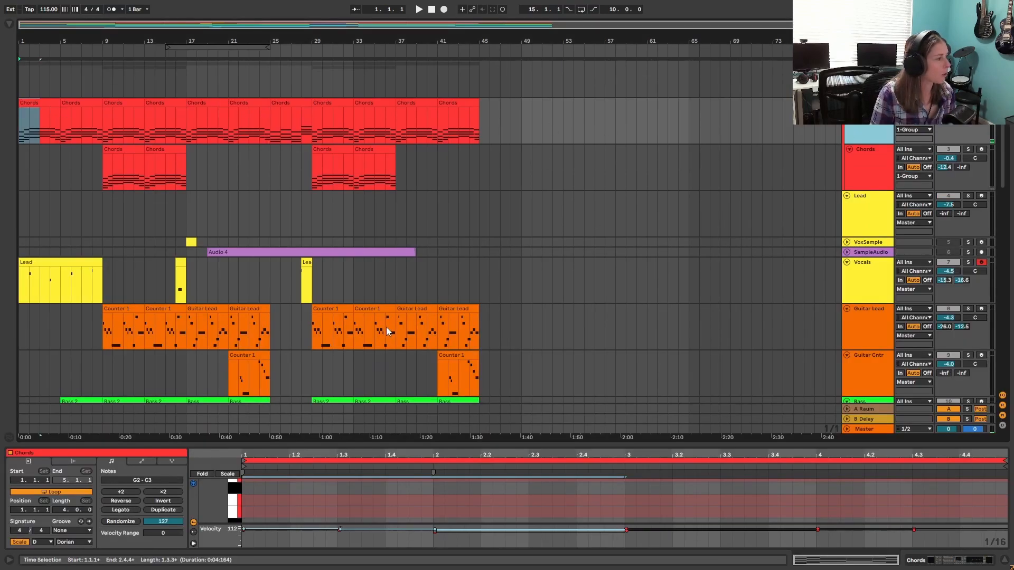
- Audition the second Chords track's clip at bar 9 in solo with Augmented Voices open, and unsolo the track before stopping playback
click(862, 185)
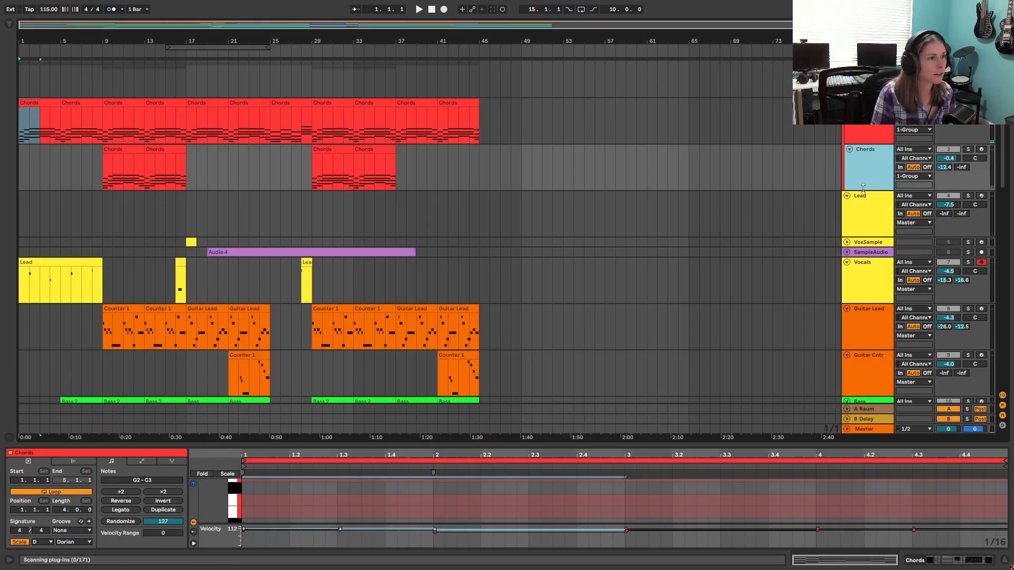
click(119, 150)
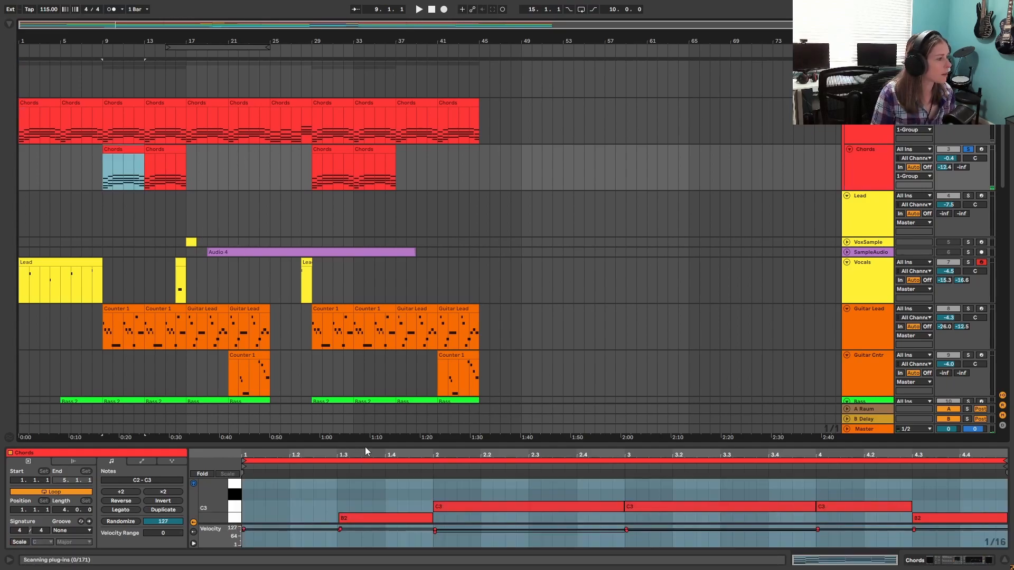
click(961, 562)
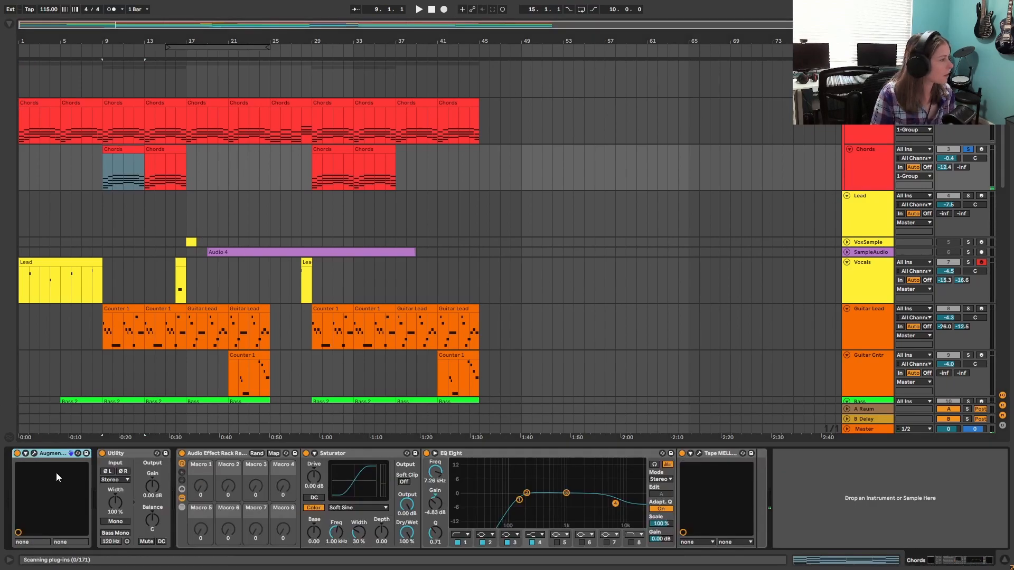
click(35, 453)
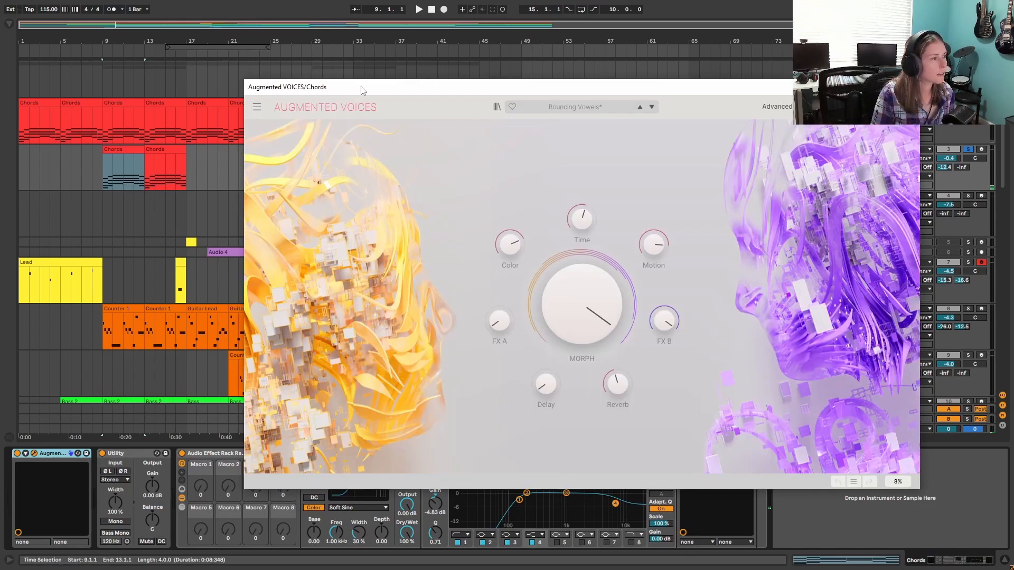
key(space)
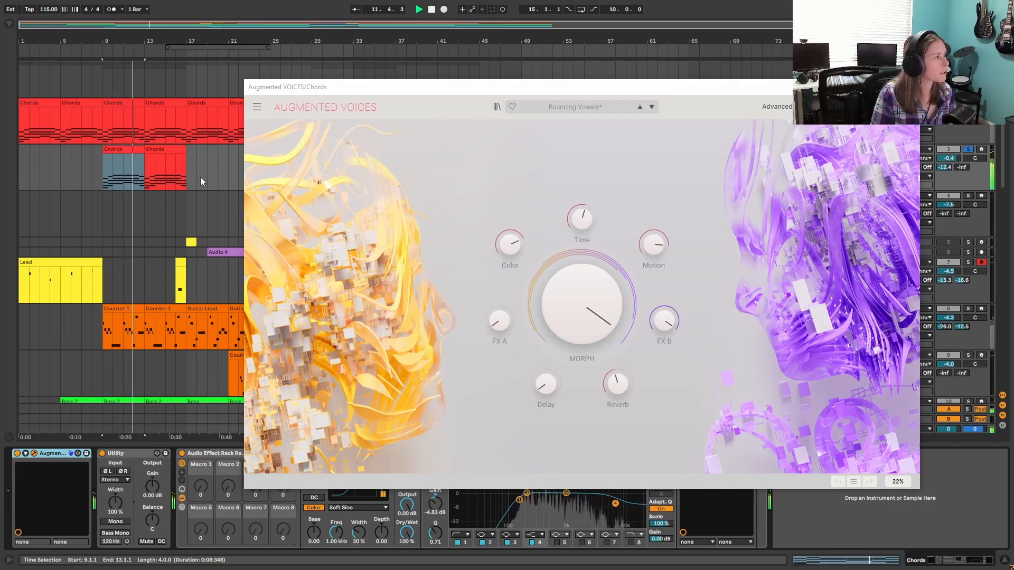
click(968, 150)
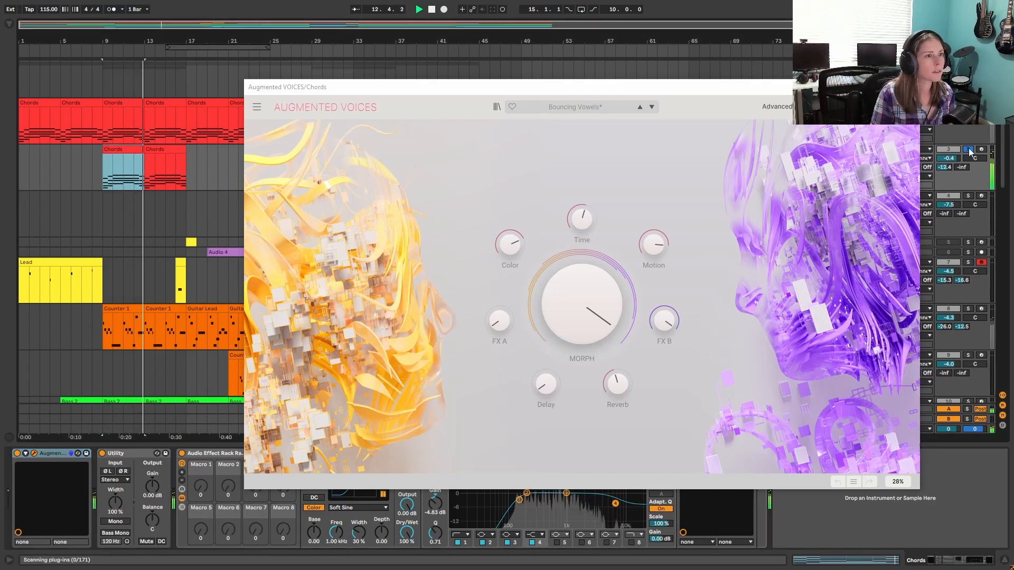
click(908, 87)
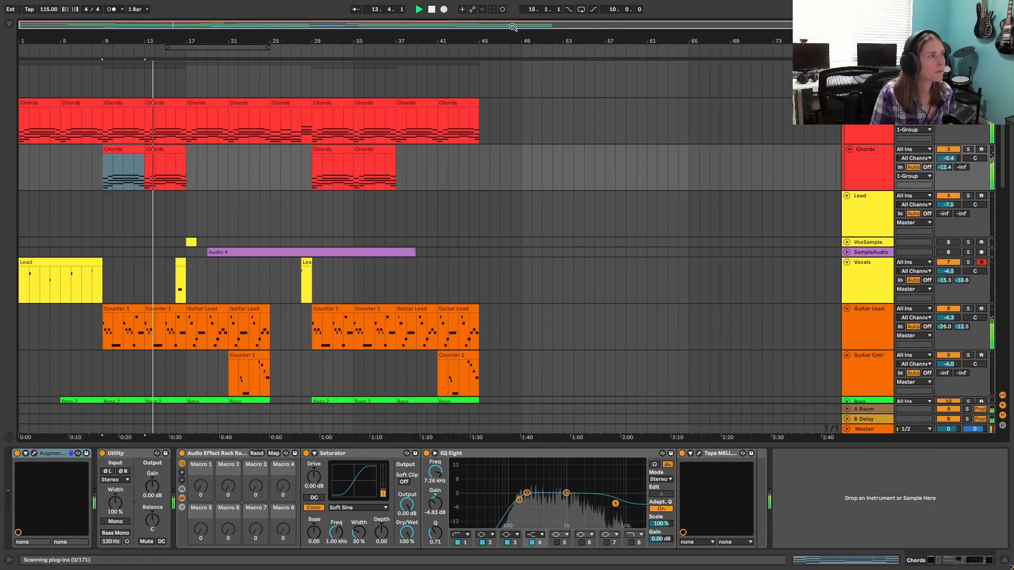
click(436, 9)
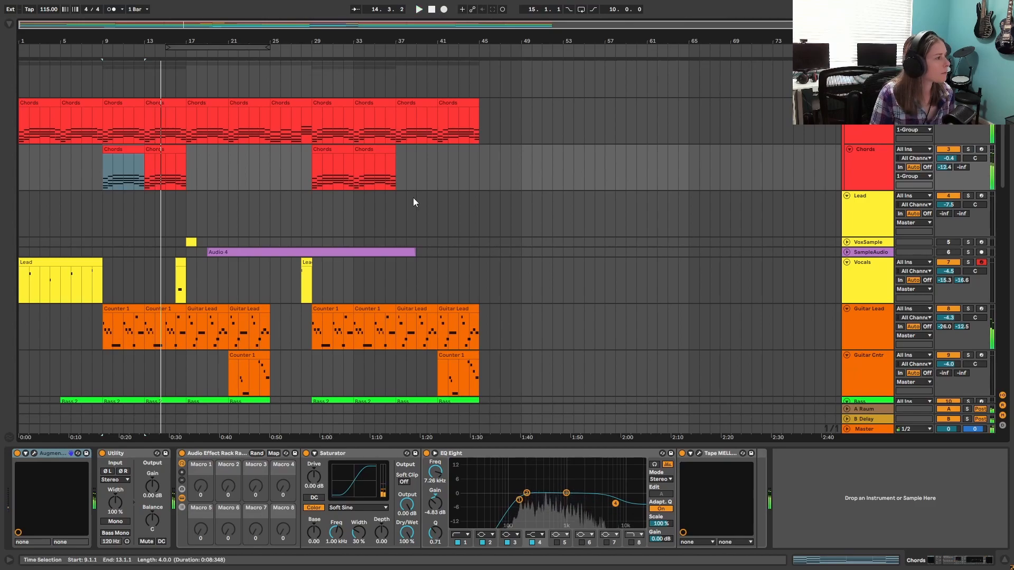
- Inspect the Tape MELLO-FI settings on the second Chords track and the Relay settings on the chords group
click(700, 453)
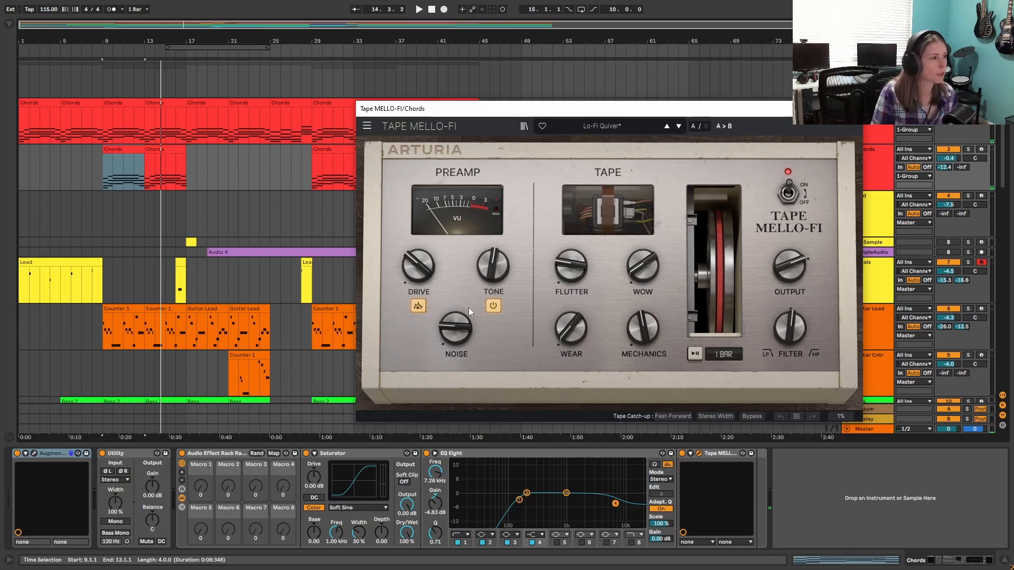
click(851, 109)
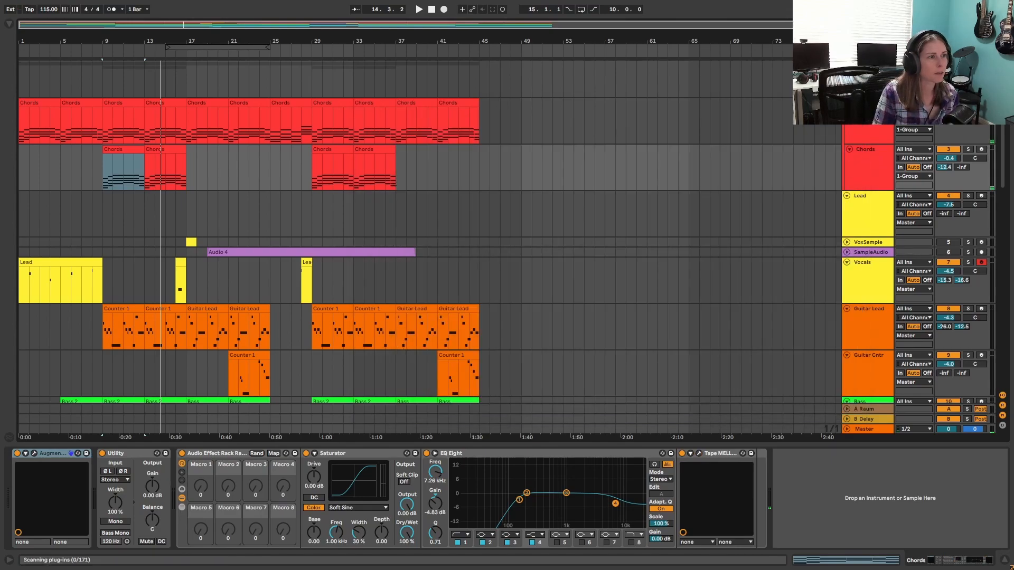
click(866, 79)
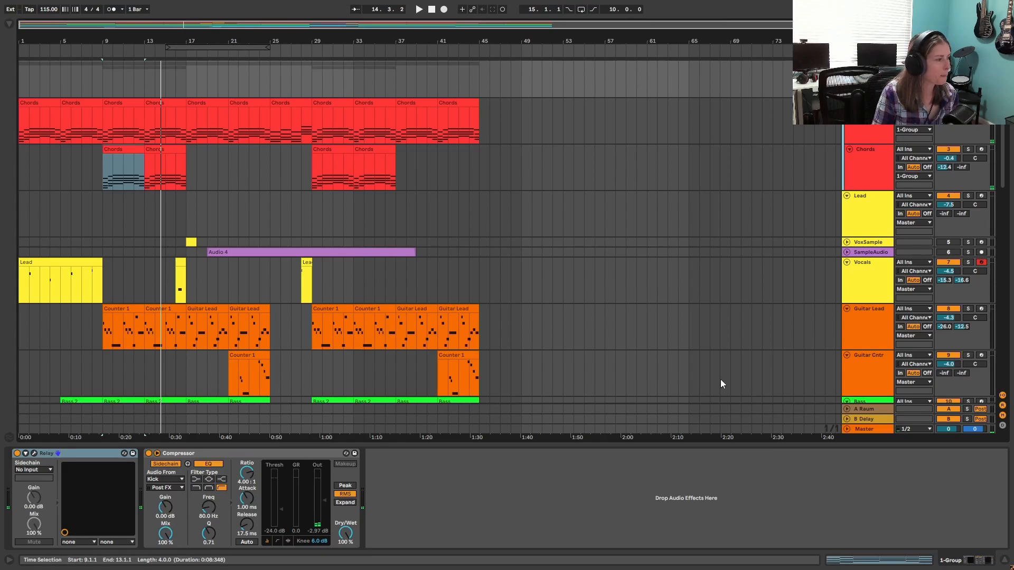
click(34, 453)
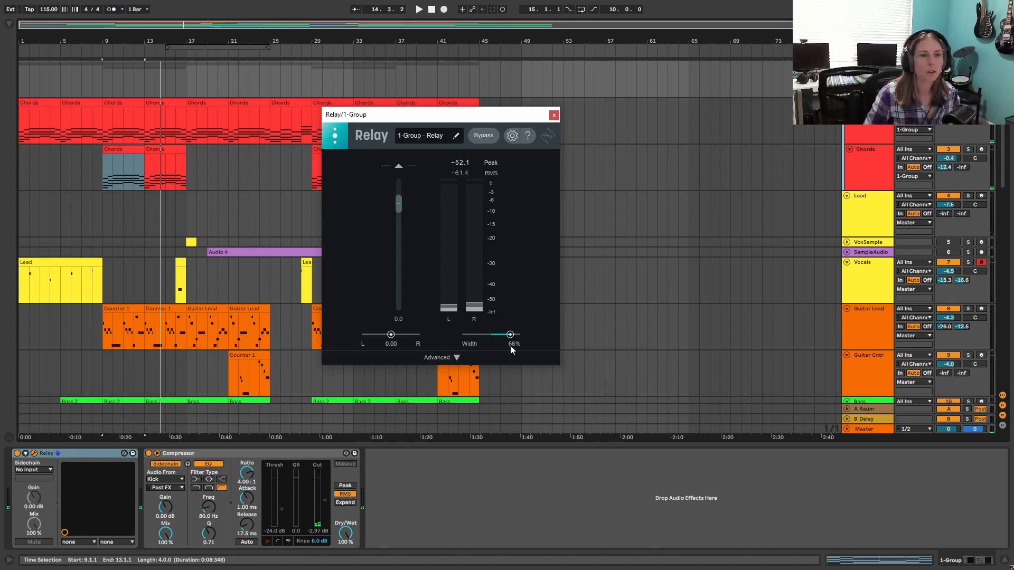
click(553, 116)
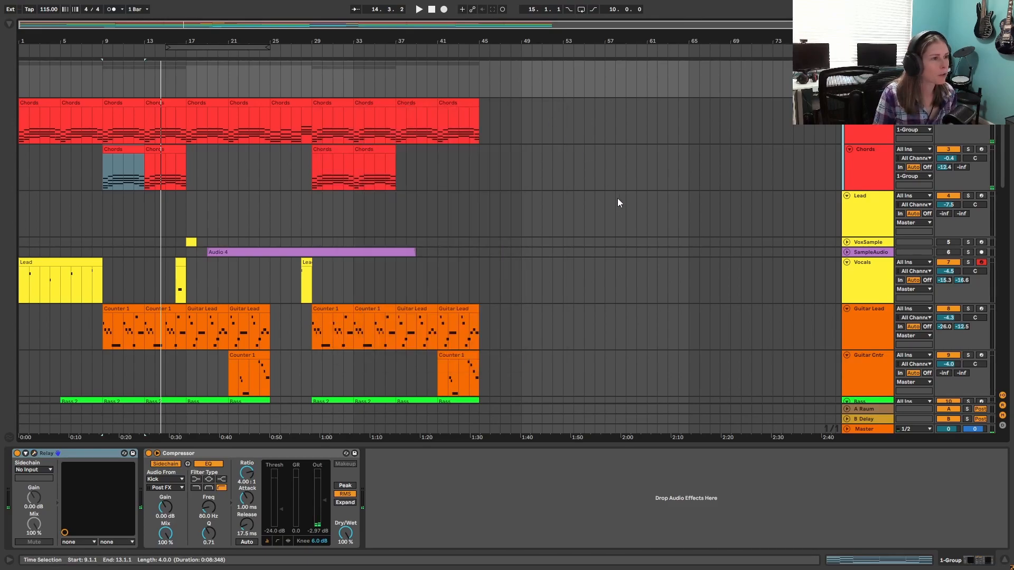
- Inspect the VoxSample track's effect chain, including the audio effect rack and the Thermal plug-in settings
click(872, 132)
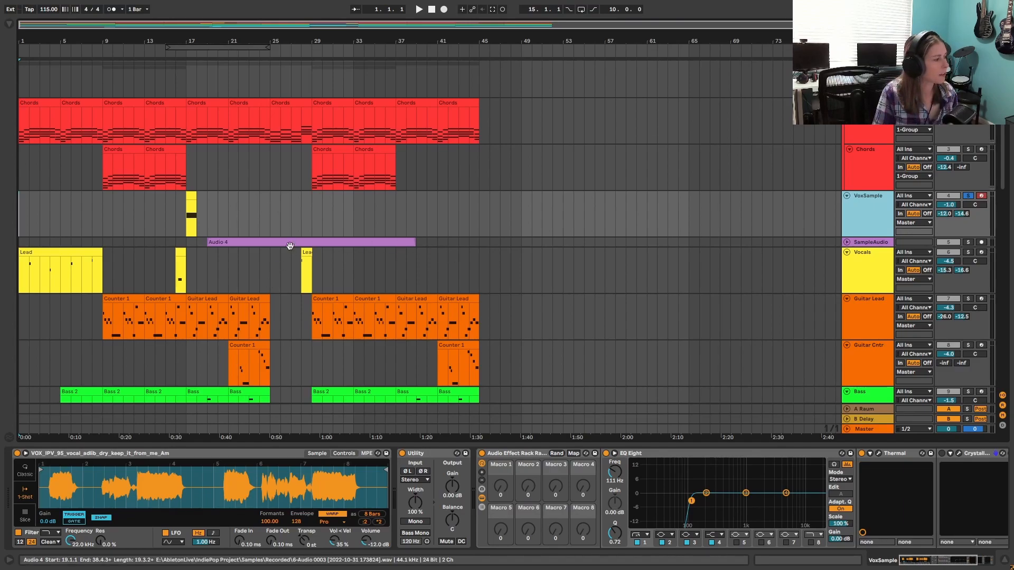
click(482, 453)
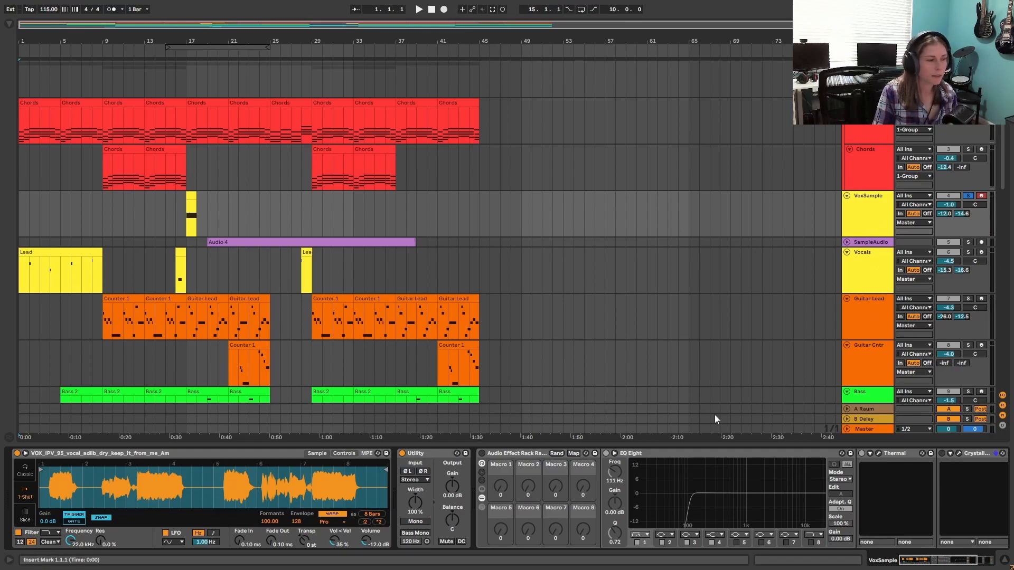
click(924, 564)
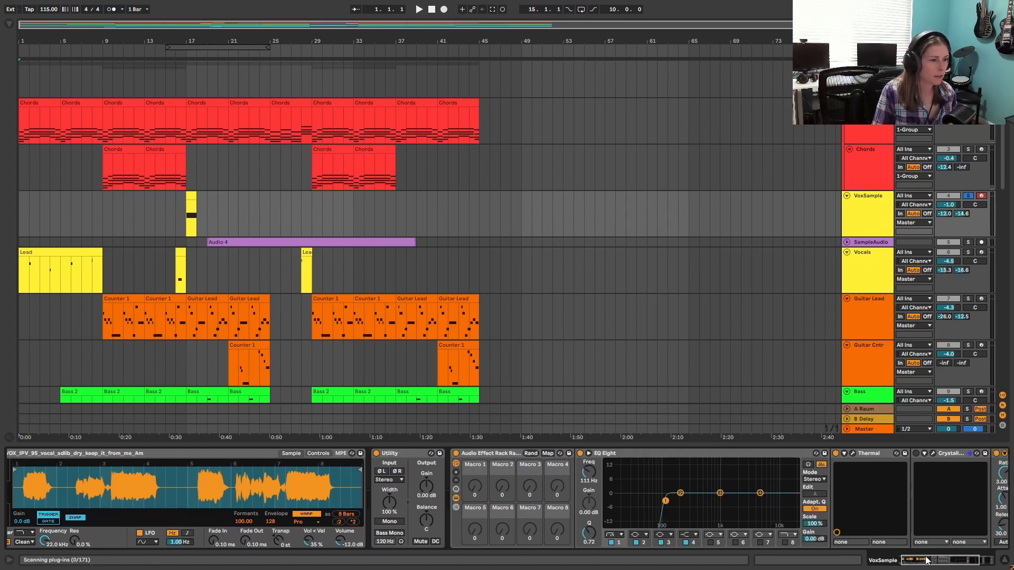
click(675, 453)
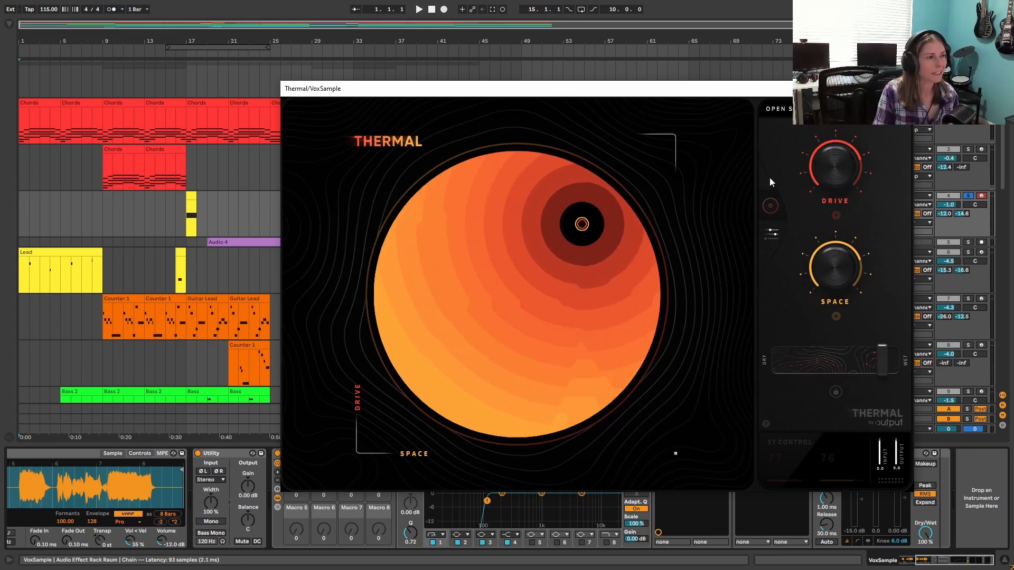
click(901, 89)
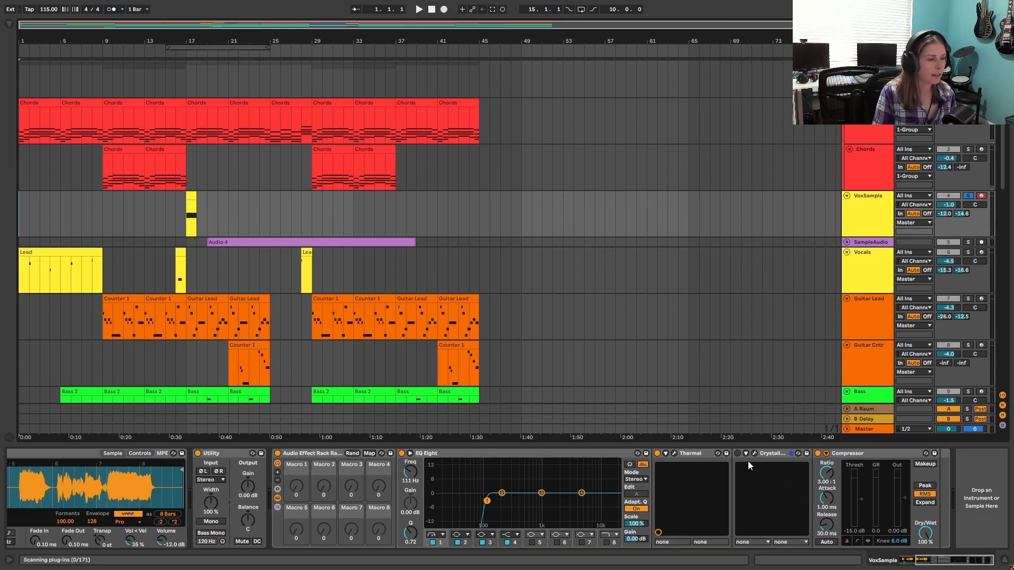
- Switch the VoxSample sampler to Slice mode and audition the track's clip at bar 17
click(190, 224)
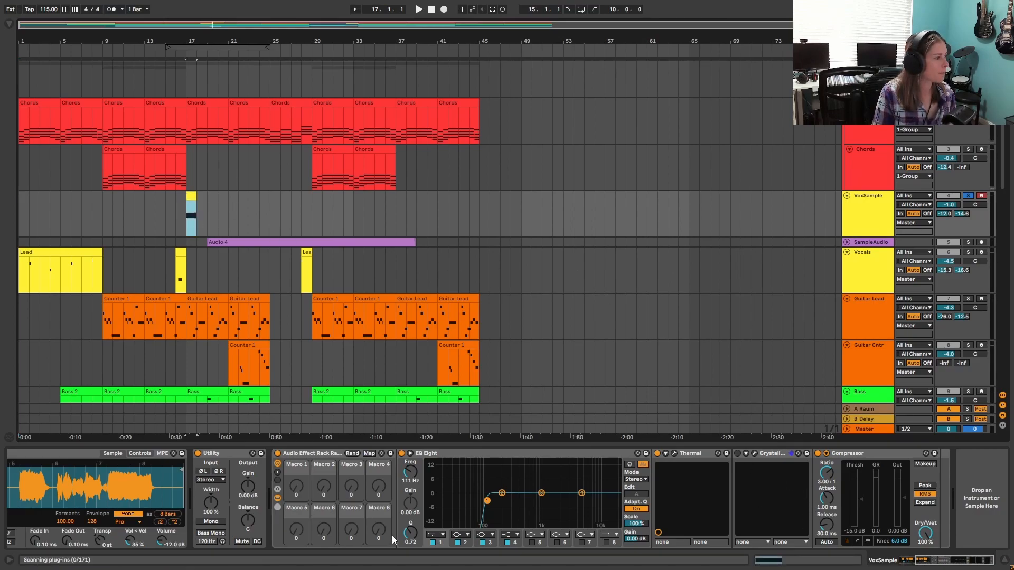
click(931, 566)
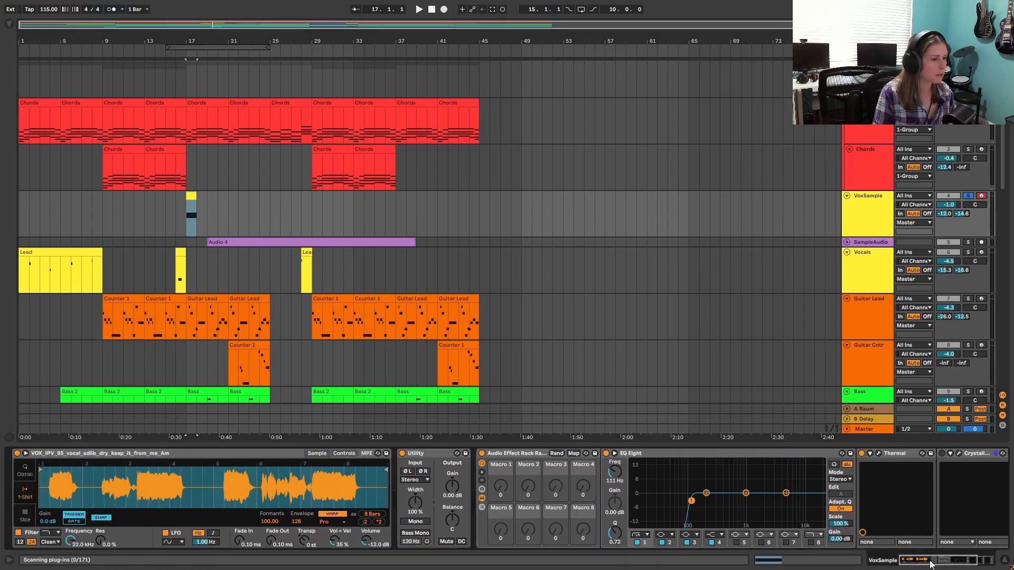
click(25, 514)
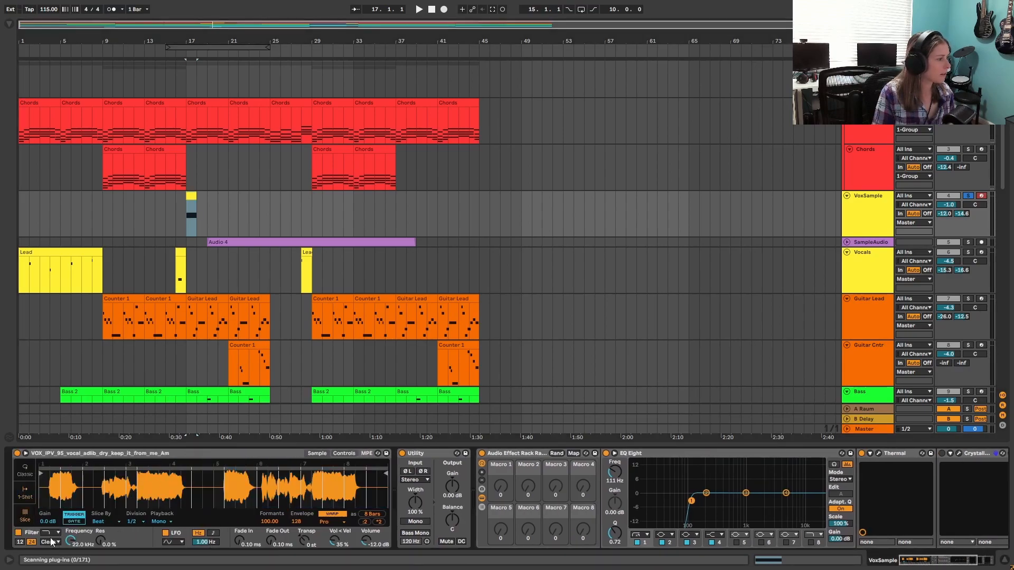
click(420, 10)
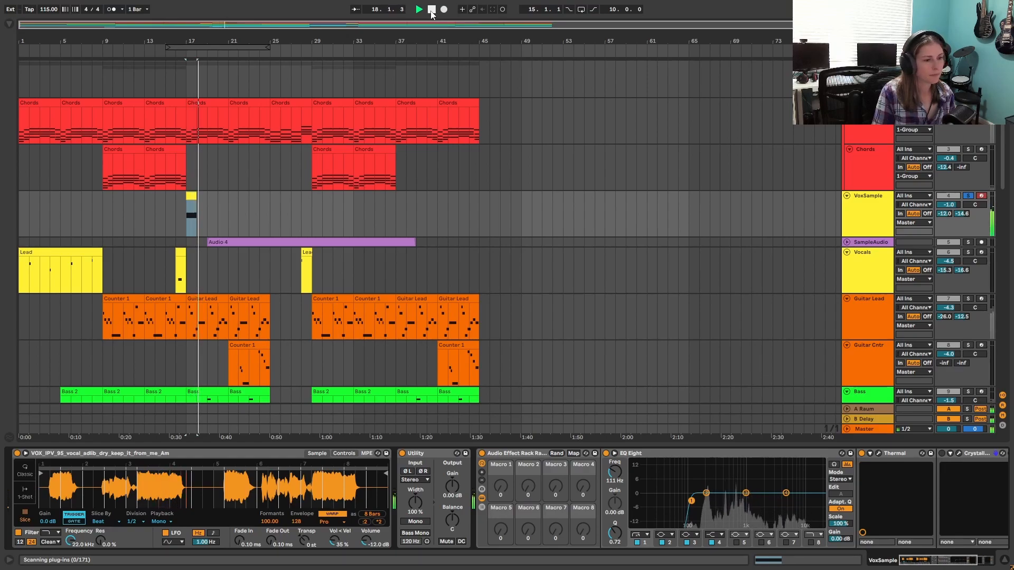
click(432, 9)
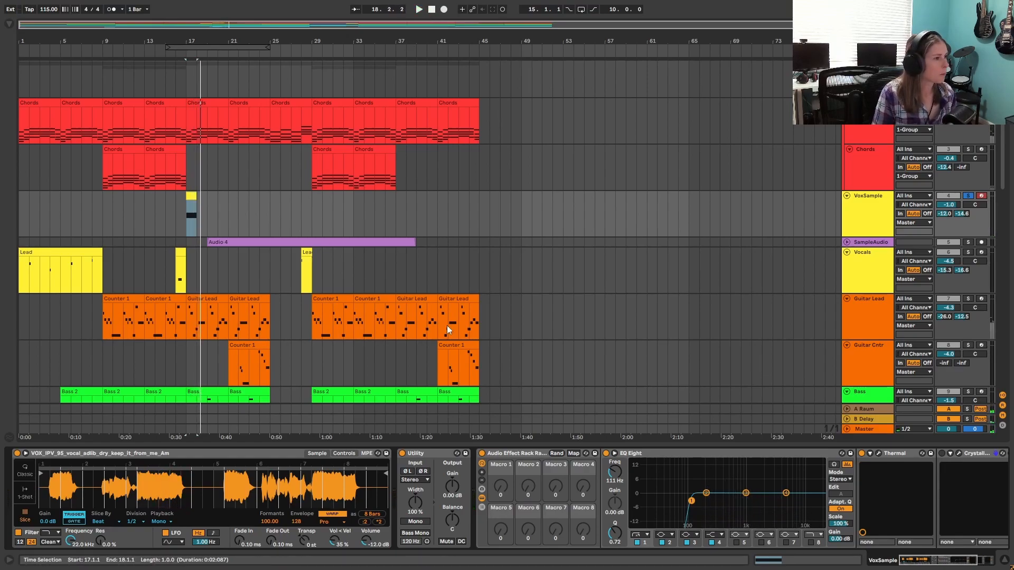
- Turn on the Crystallizer effect on the VoxSample track and open its settings
drag(944, 562, 948, 562)
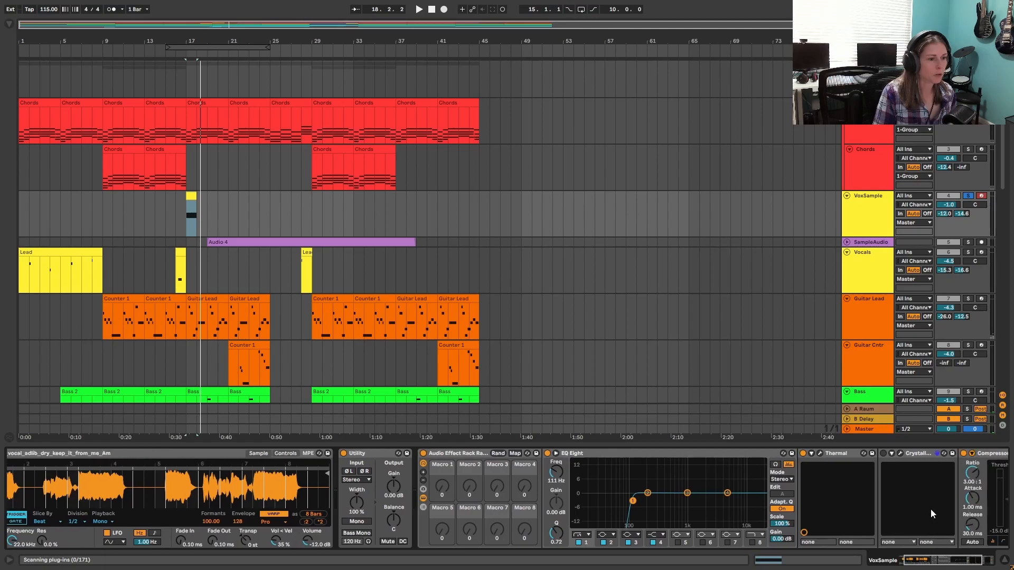
click(884, 453)
click(901, 455)
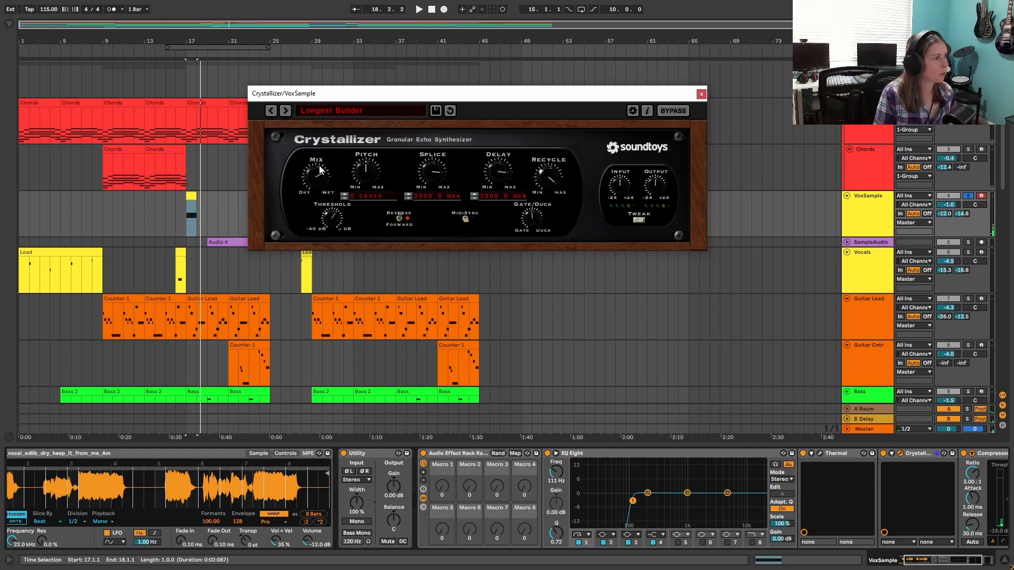
- Close the Crystallizer settings, audition the soloed VoxSample track through the arrangement, and take the track out of solo
click(701, 93)
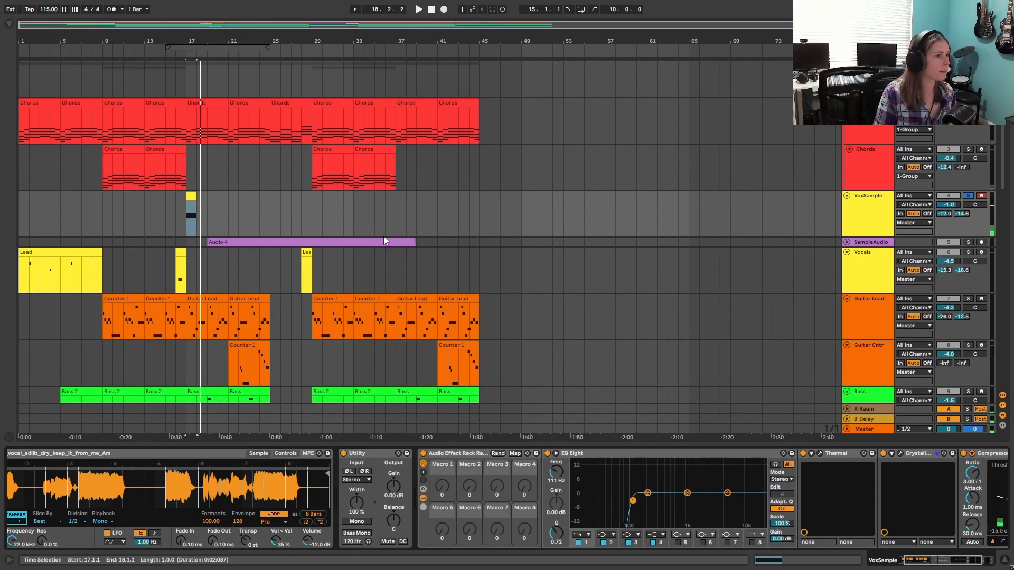
click(876, 218)
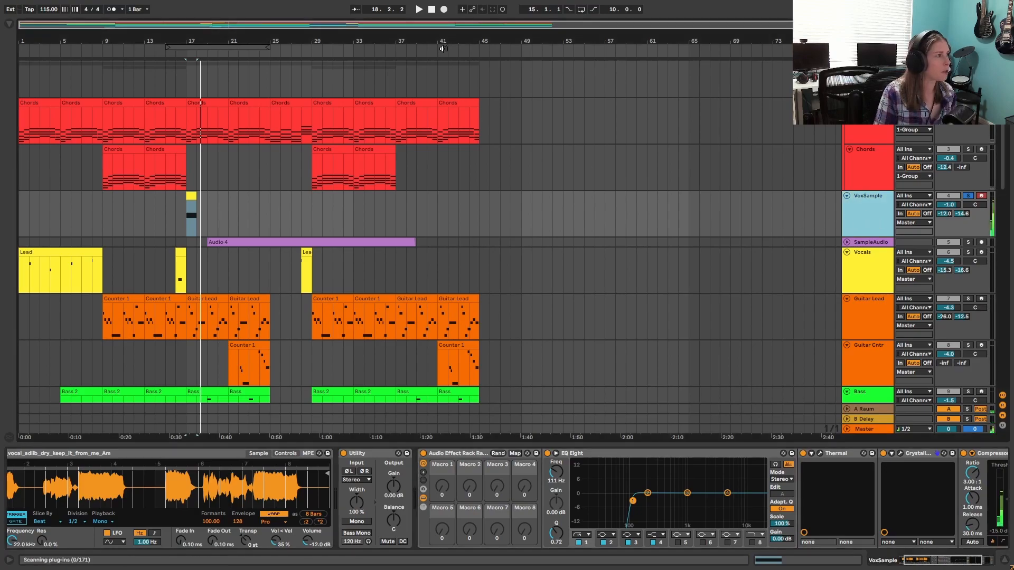
click(419, 12)
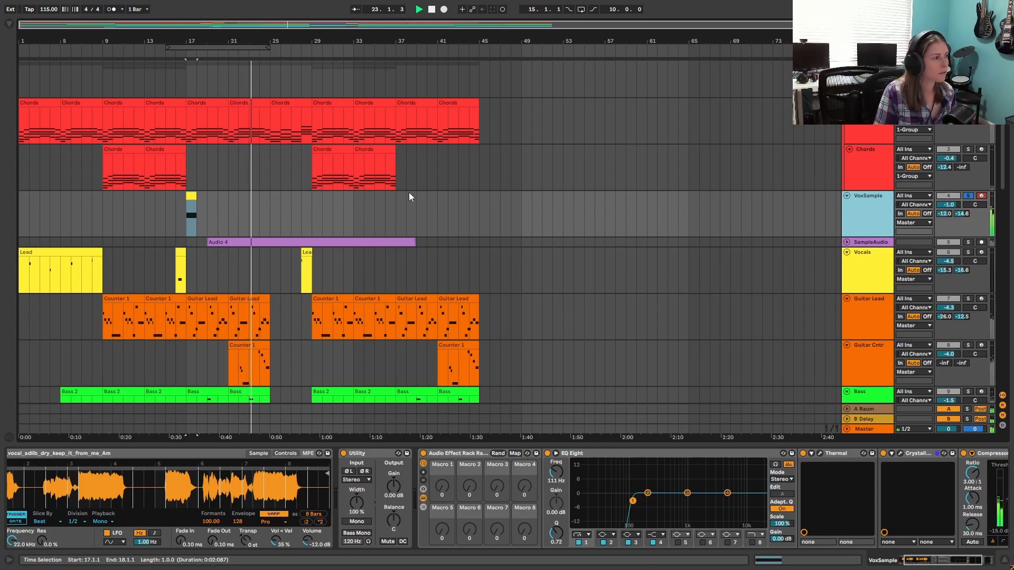
click(432, 10)
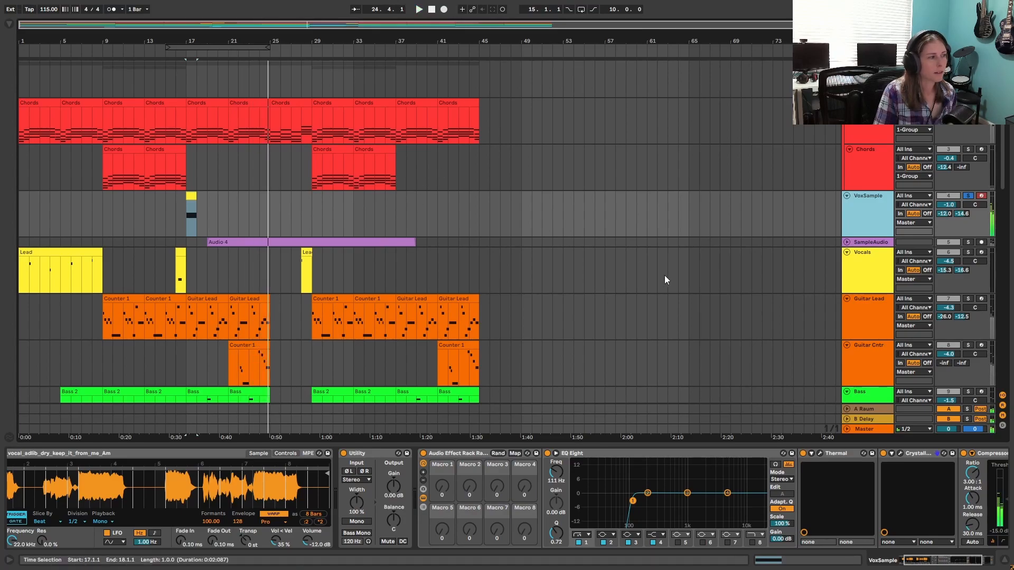
click(938, 198)
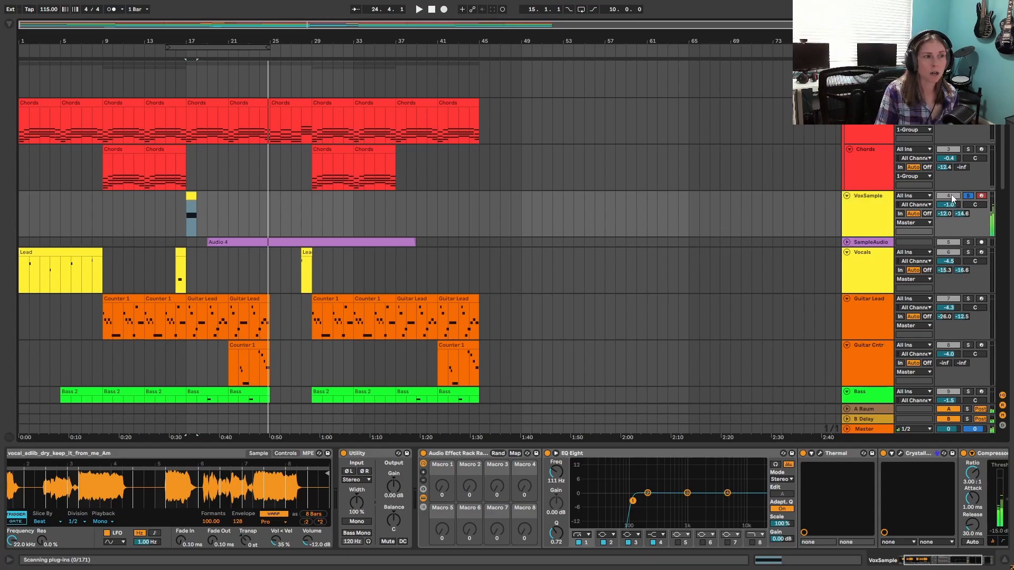
click(968, 197)
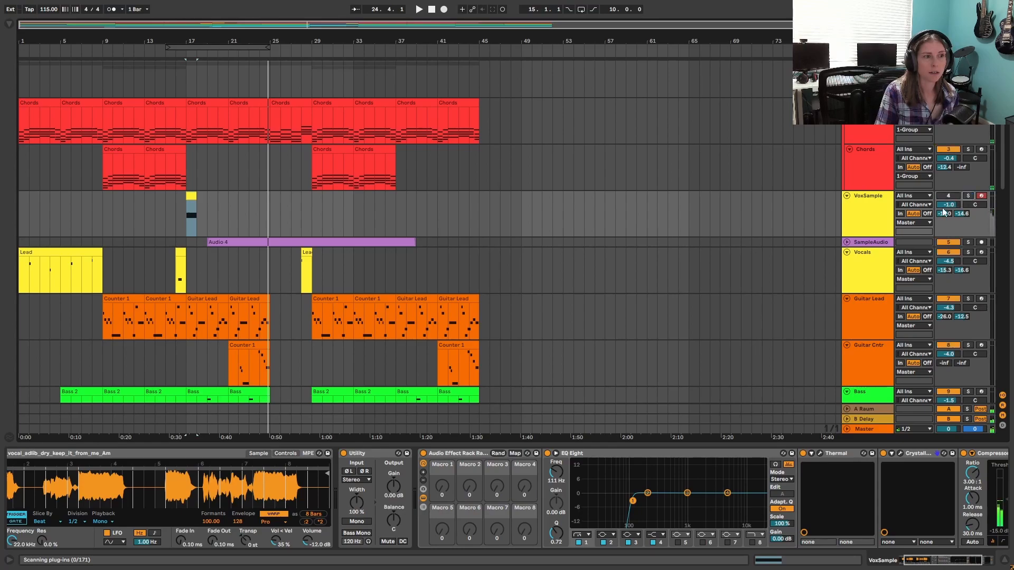
- Unfold the SampleAudio track and arm it to record with VoxSample as its audio input
scroll(576, 222, down, 1)
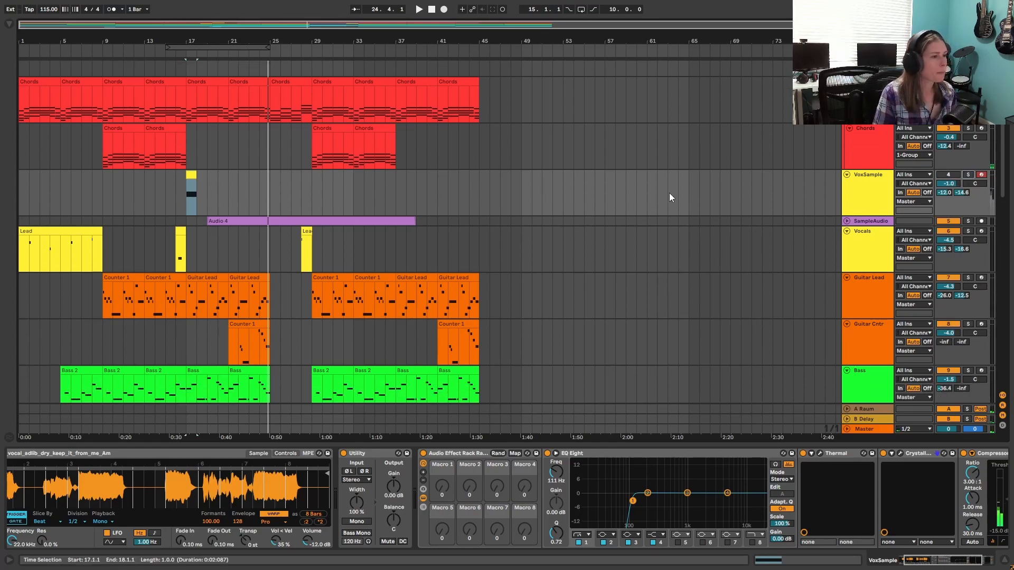
click(861, 221)
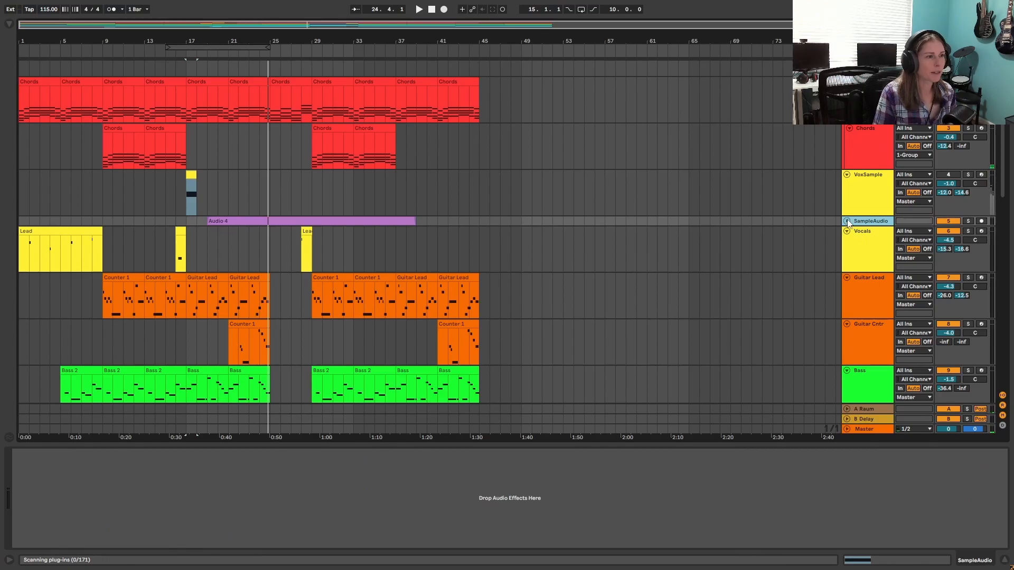
click(847, 221)
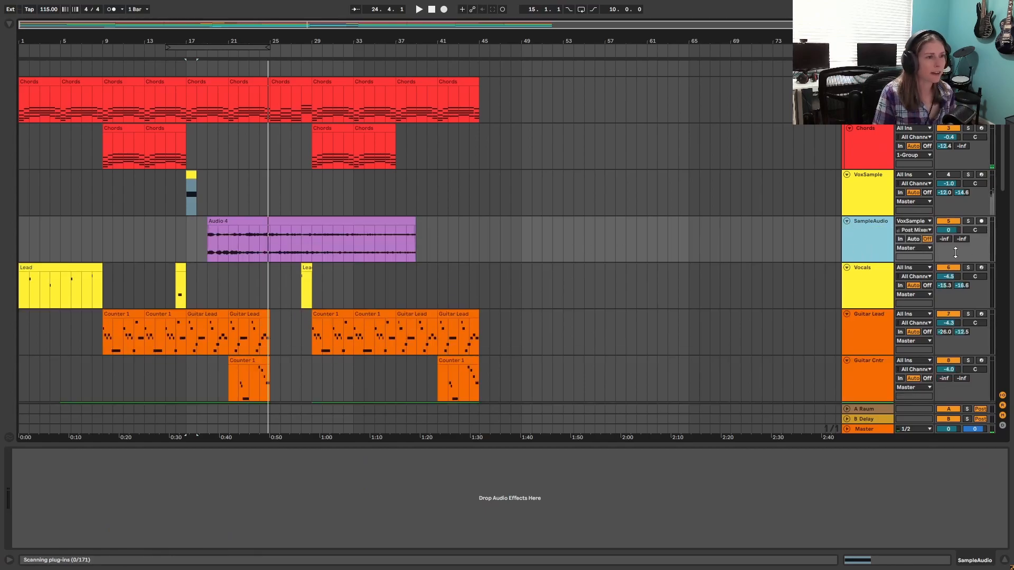
click(982, 221)
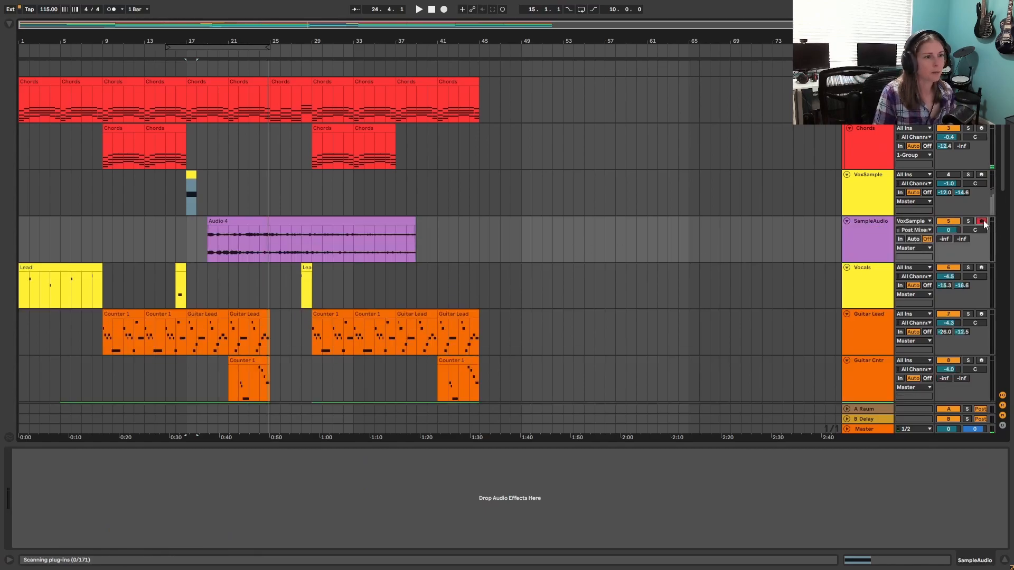
click(911, 222)
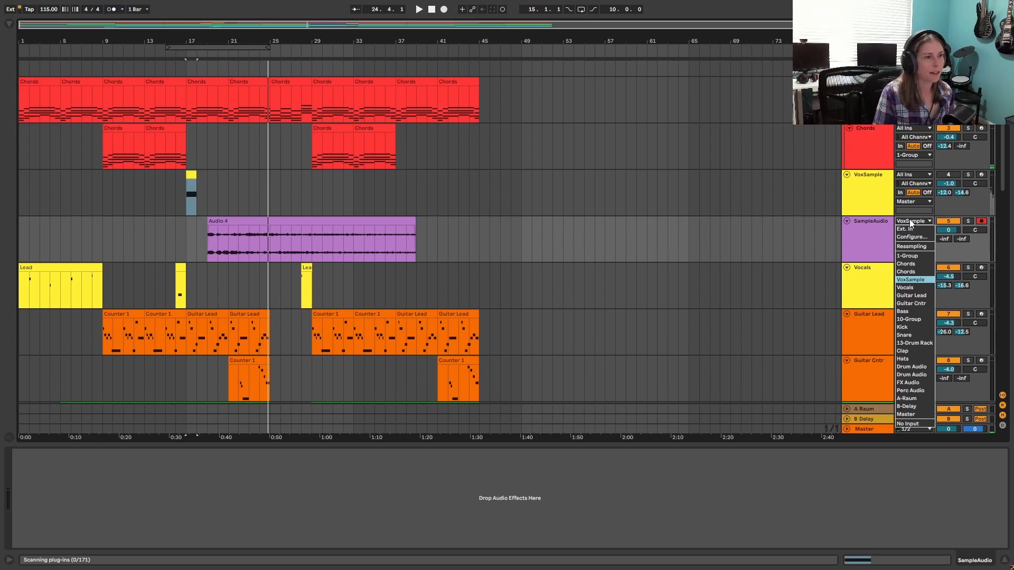
click(911, 281)
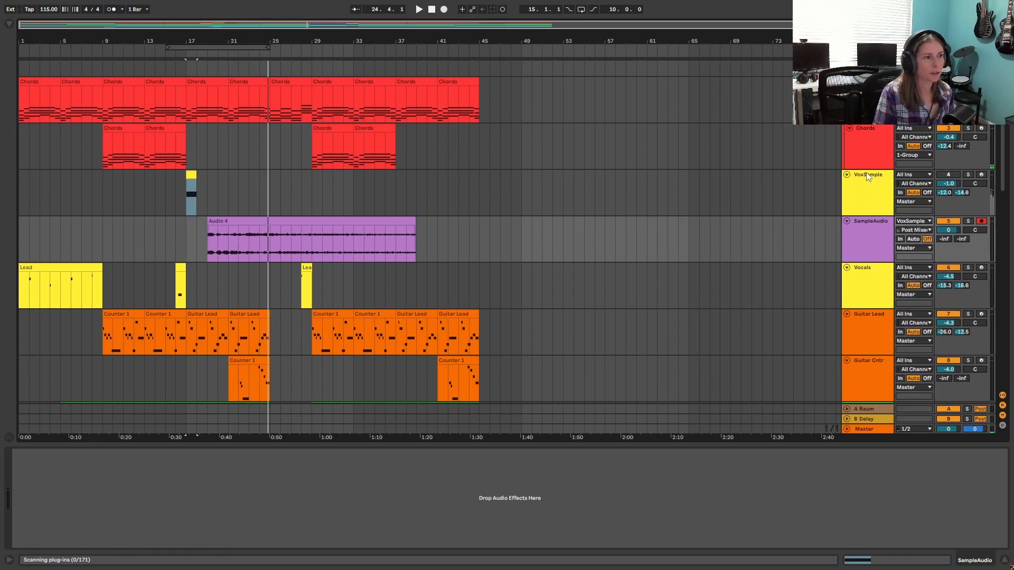
- Fold the SampleAudio track back to its minimal height
click(881, 209)
key(Down)
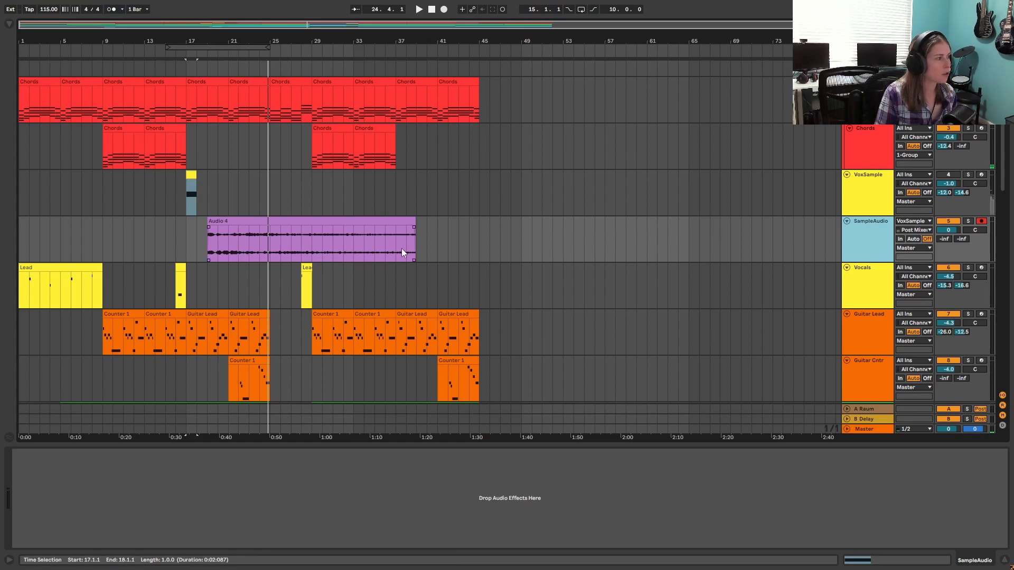
click(847, 222)
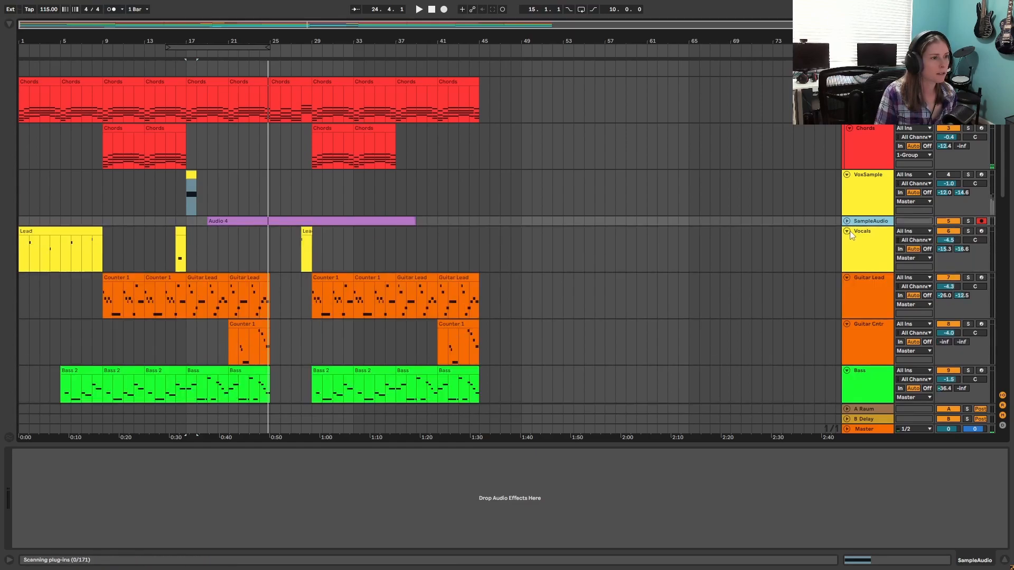
- Show the Vocals track's sliced sampler and effect chain, and arm the track for recording
click(854, 239)
drag(135, 464, 118, 423)
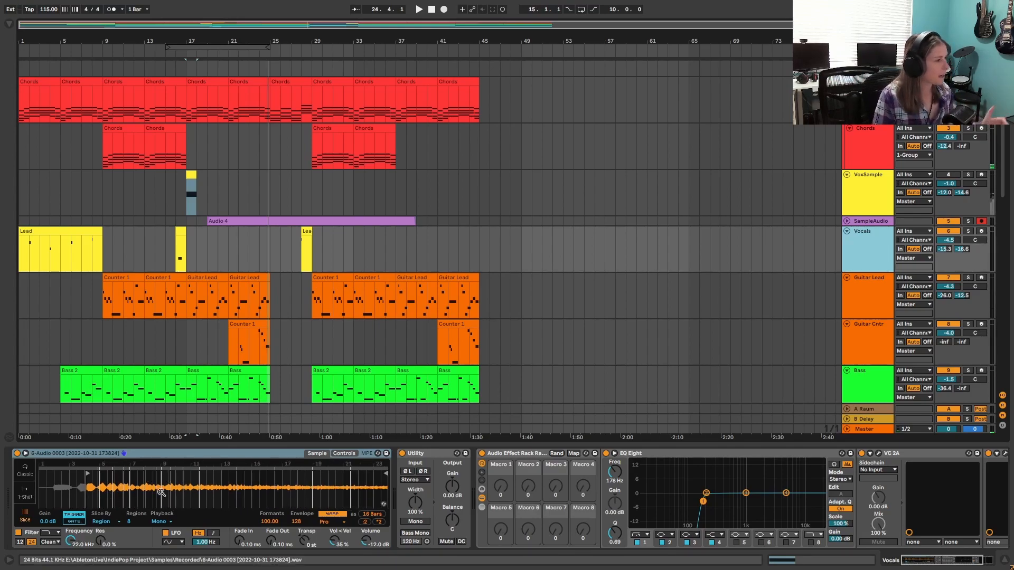
click(983, 233)
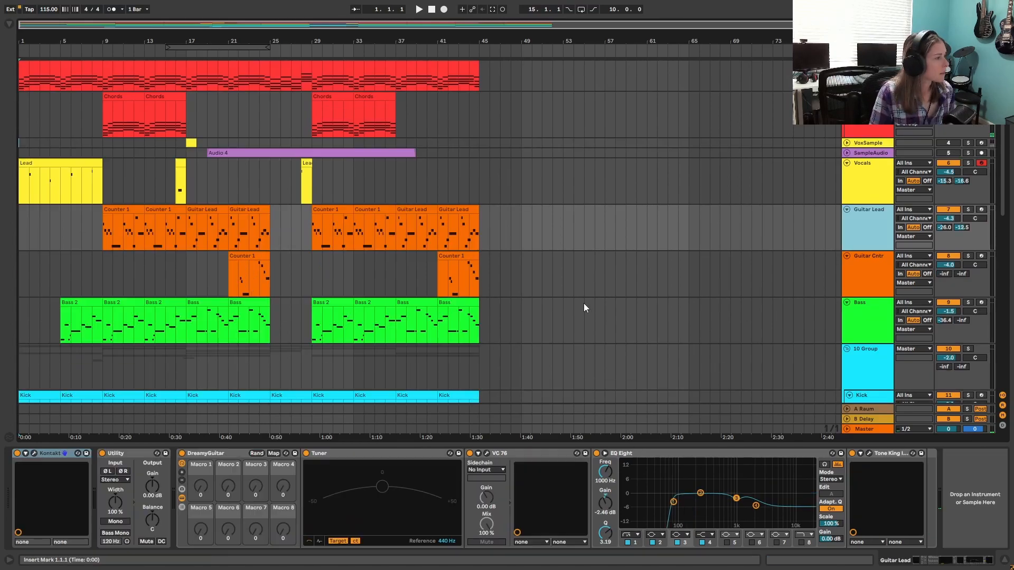
- Inspect the Kontakt instrument on the Guitar Lead track, including its Electric Sunburst Deluxe sound preset, and close it
scroll(584, 303, down, 2)
scroll(695, 316, up, 2)
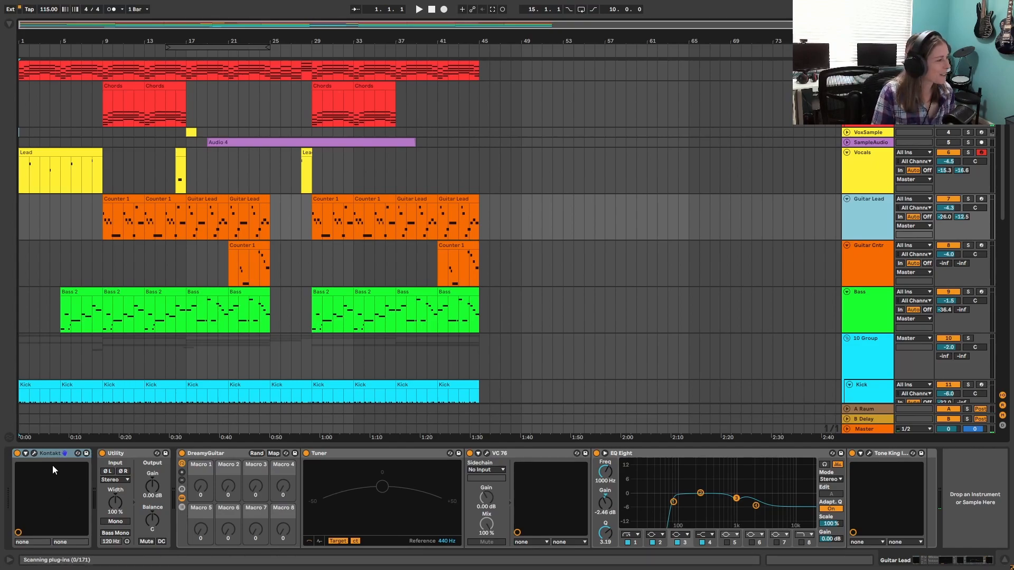
click(34, 454)
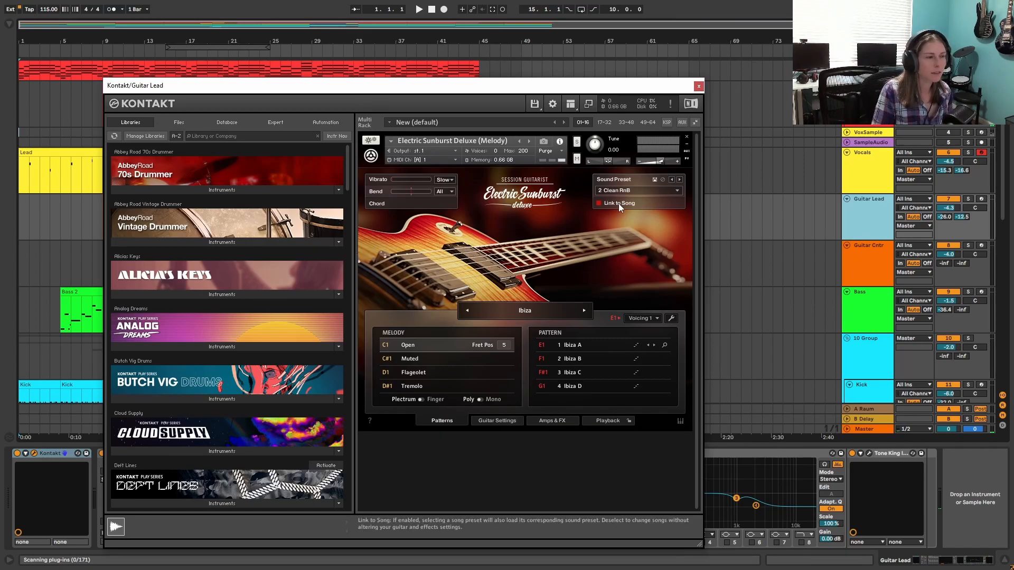
click(699, 86)
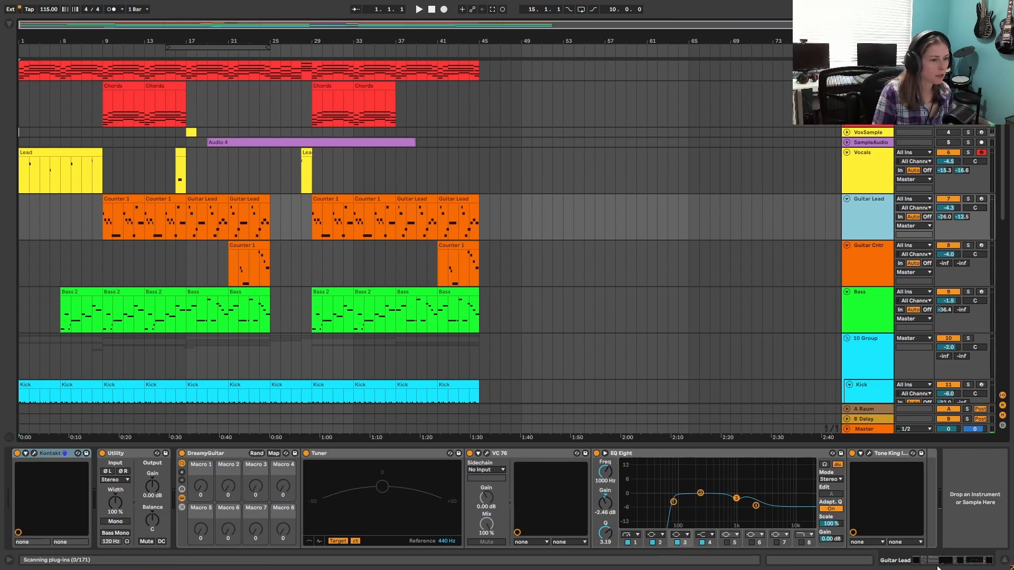
- Inspect the Tone King Imperial MKII amp settings on the Guitar Lead track and close the plug-in
click(869, 455)
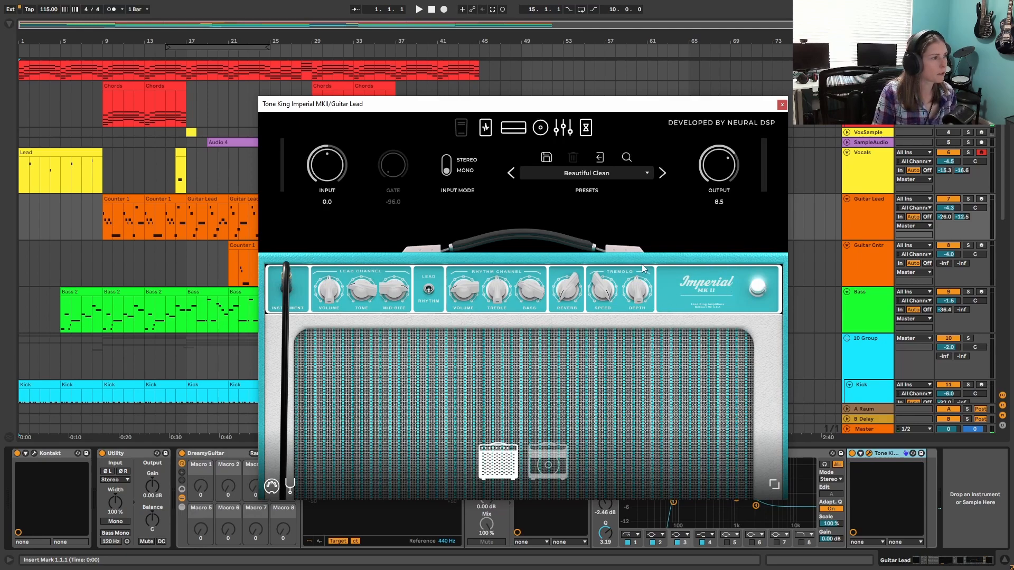
drag(680, 105, 791, 101)
click(893, 101)
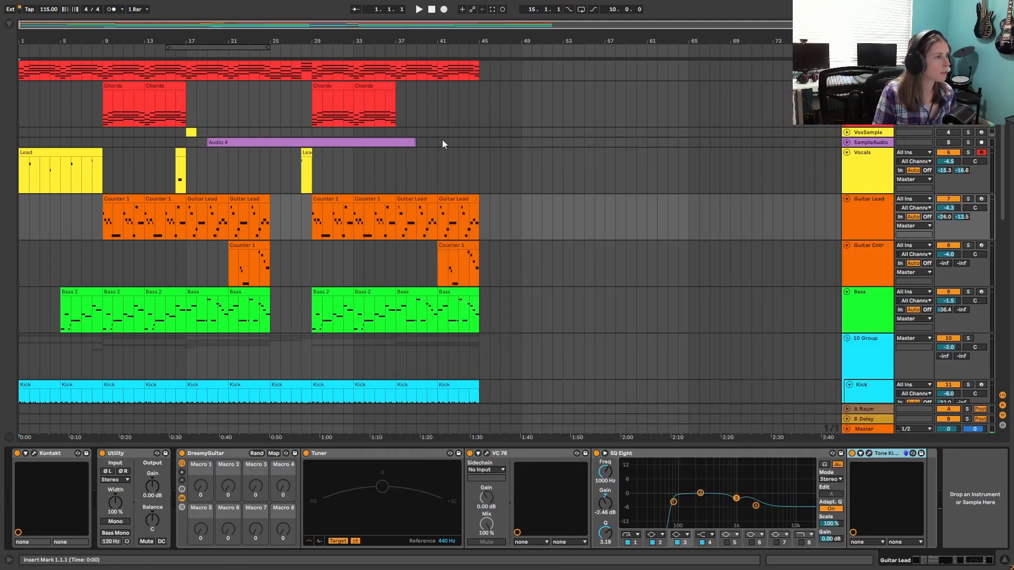
- Audition the soloed Guitar Lead track from its bar 9 clip, comparing the sound with the Tone King amp off and on
click(124, 198)
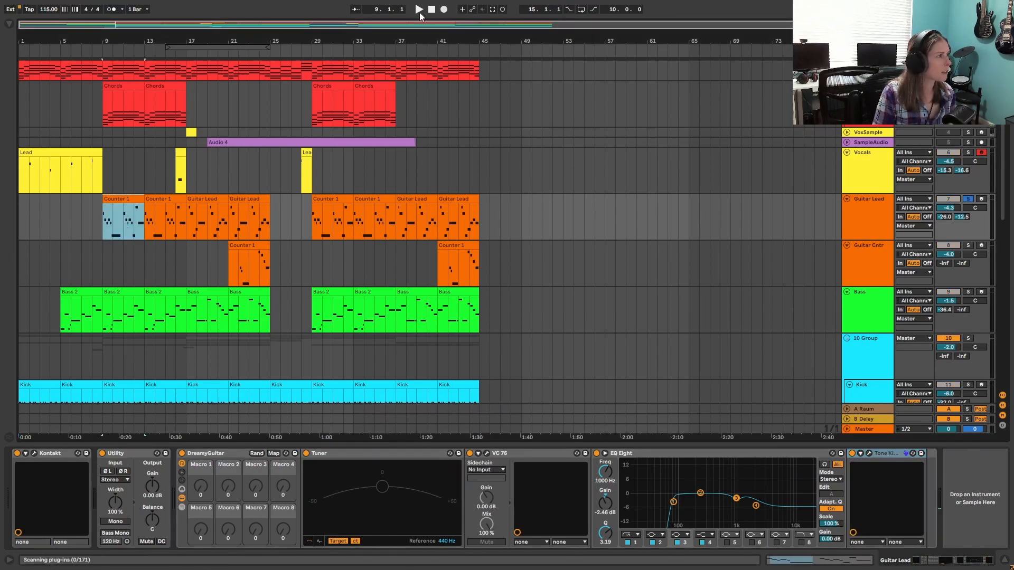
click(419, 10)
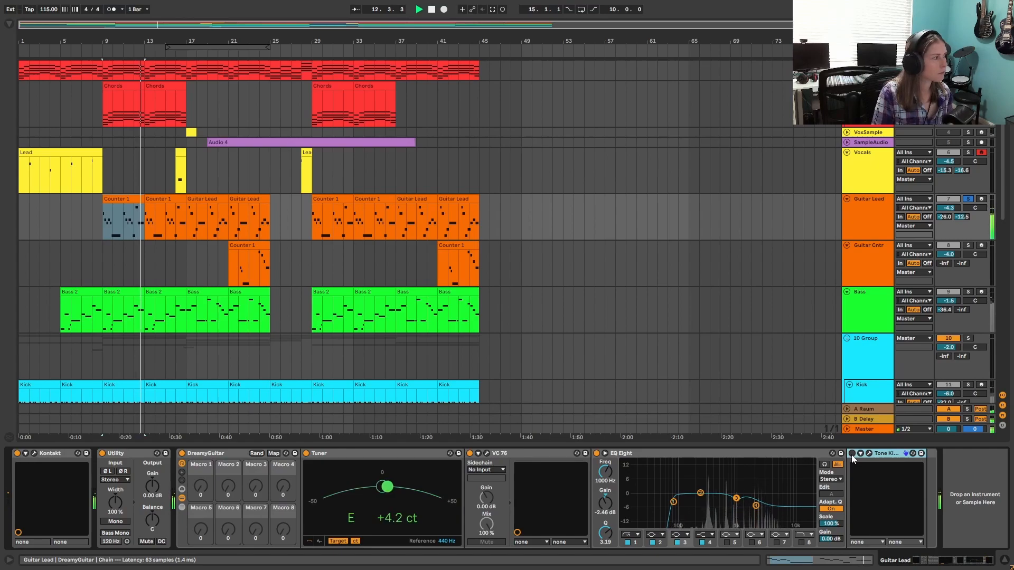
click(851, 453)
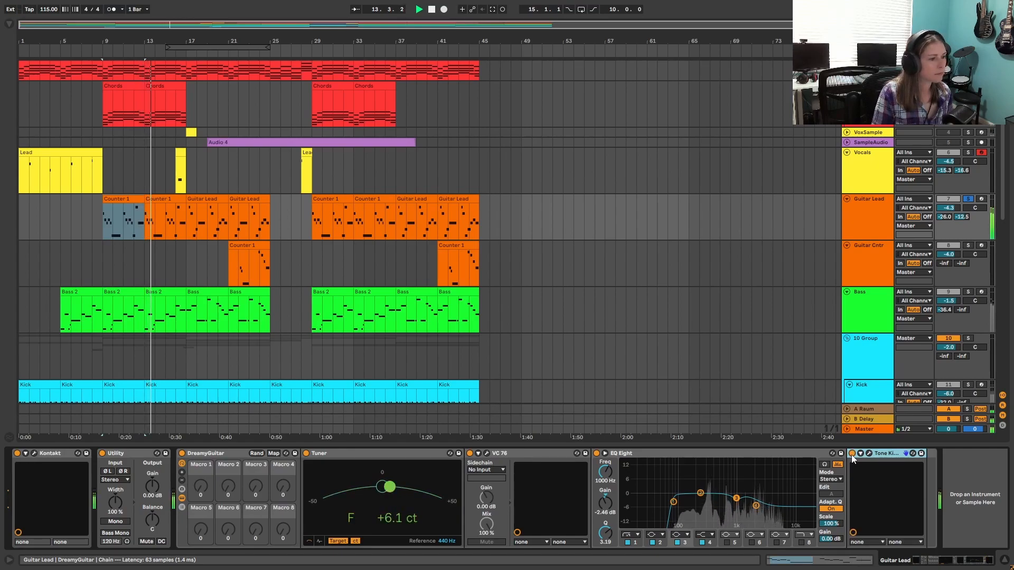
click(432, 11)
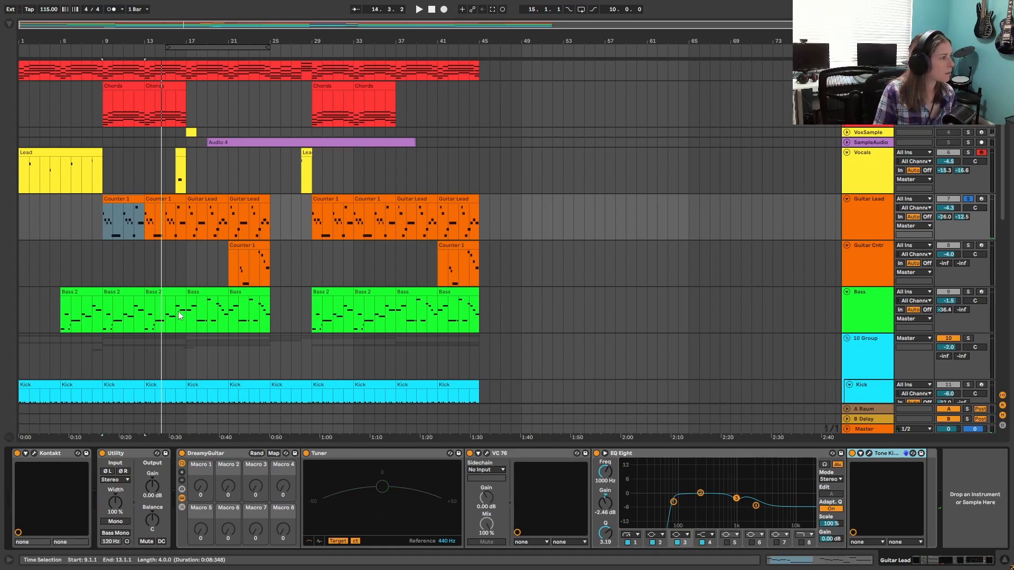
- Examine the notes of the Guitar Lead track's Counter 1 clip at bar 9 in an enlarged note editor
scroll(267, 235, down, 3)
scroll(279, 268, up, 3)
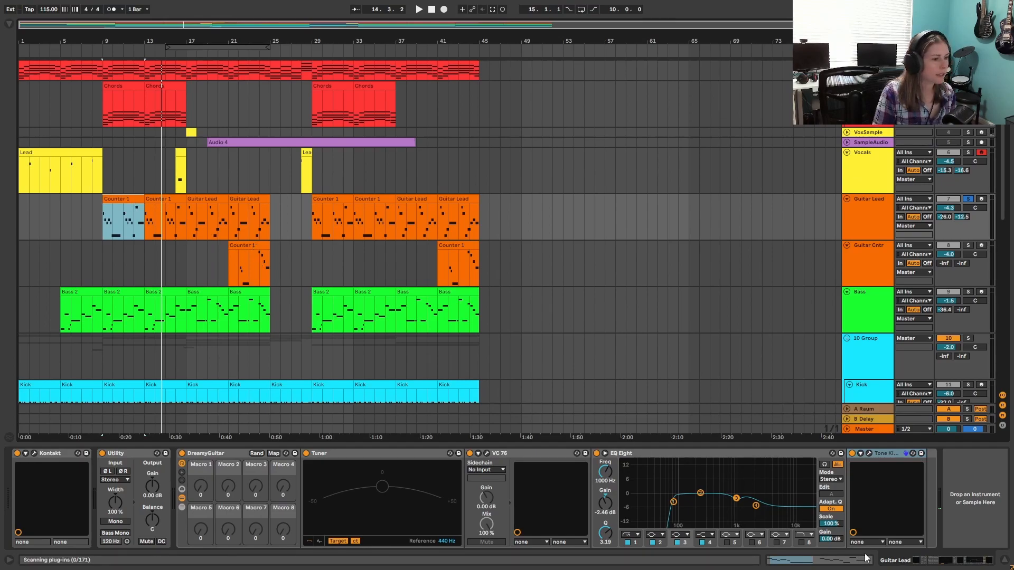
click(848, 560)
drag(804, 429, 634, 105)
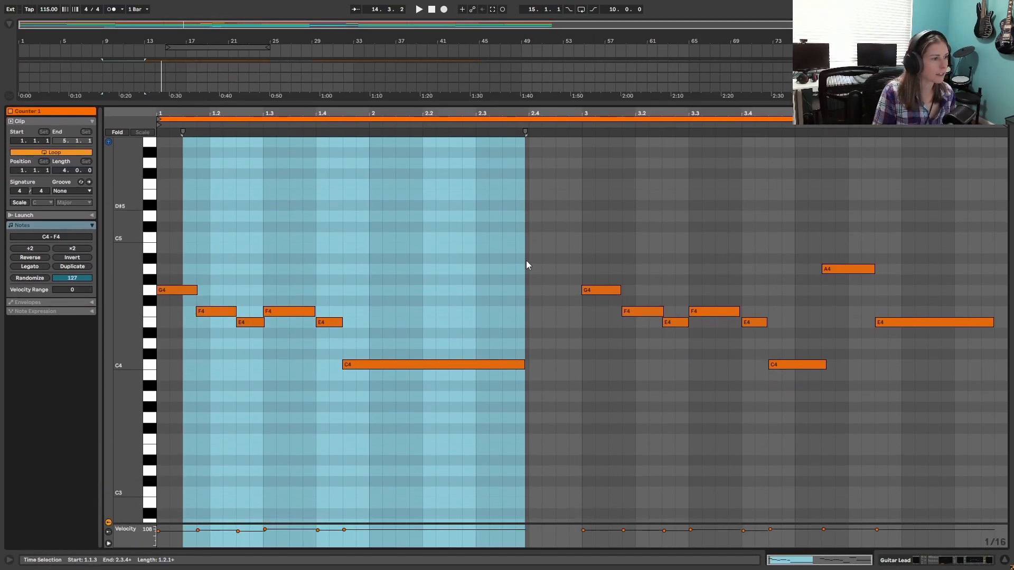
click(245, 410)
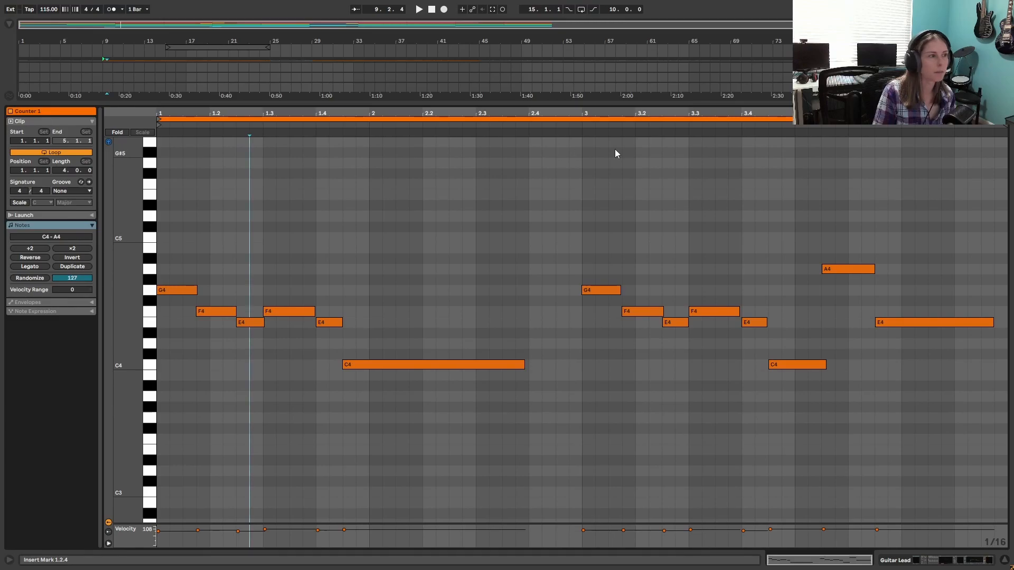
drag(640, 102, 631, 354)
scroll(368, 214, up, 2)
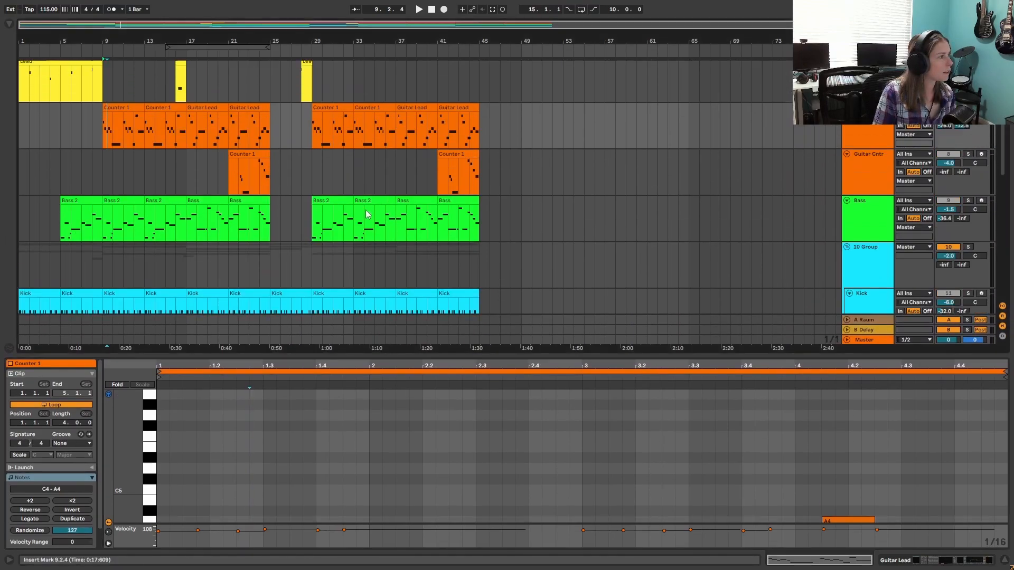
scroll(258, 124, up, 1)
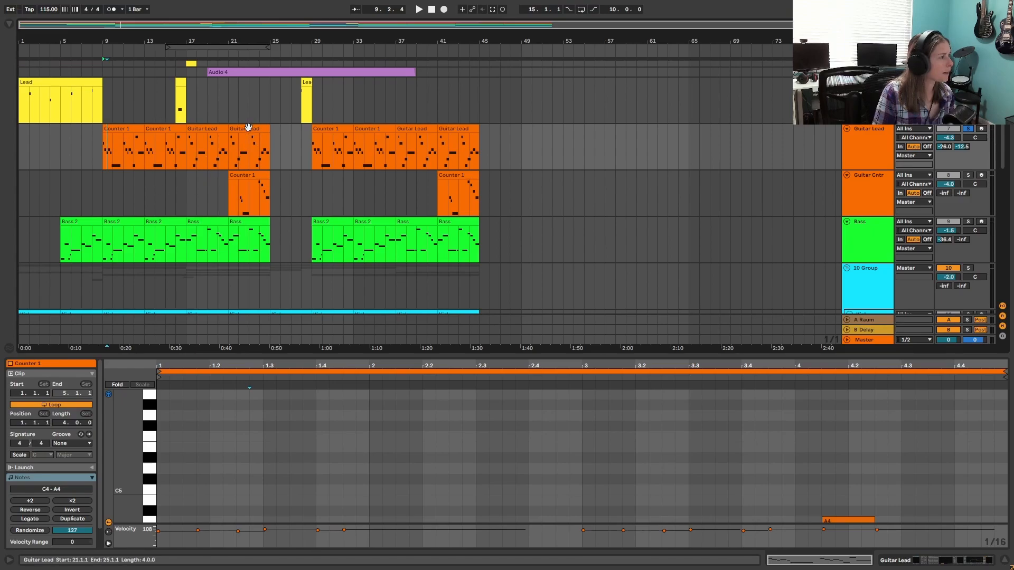
- Examine the notes of the Guitar Lead clip at bar 17 and audition it from its first note
click(211, 129)
drag(524, 356, 525, 224)
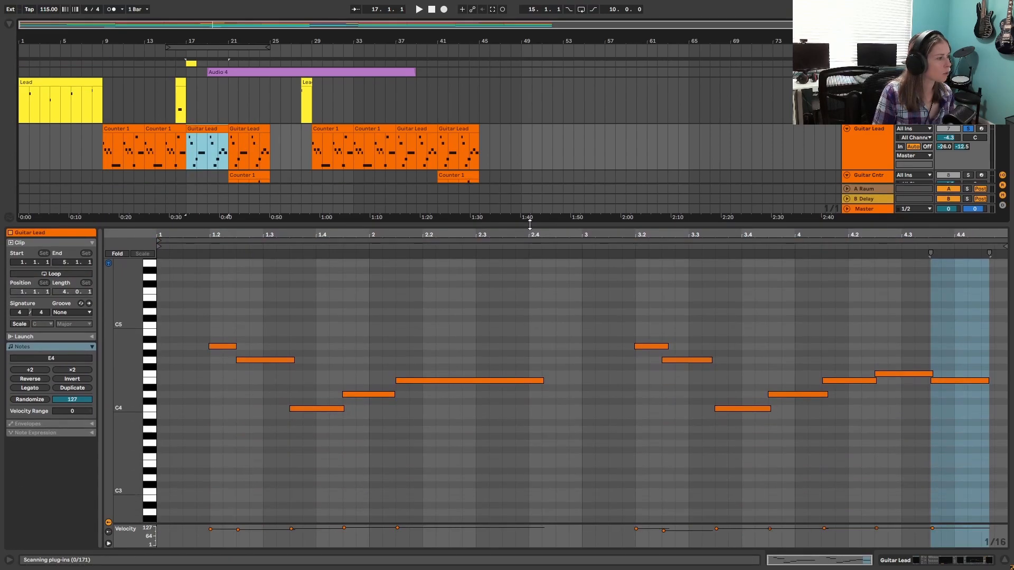
click(223, 353)
key(space)
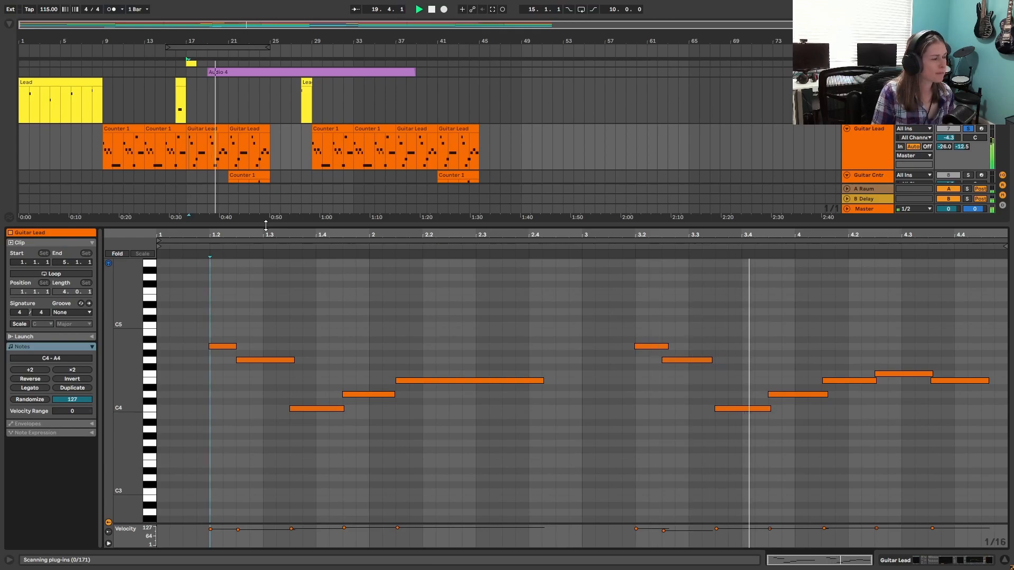
drag(266, 225, 266, 323)
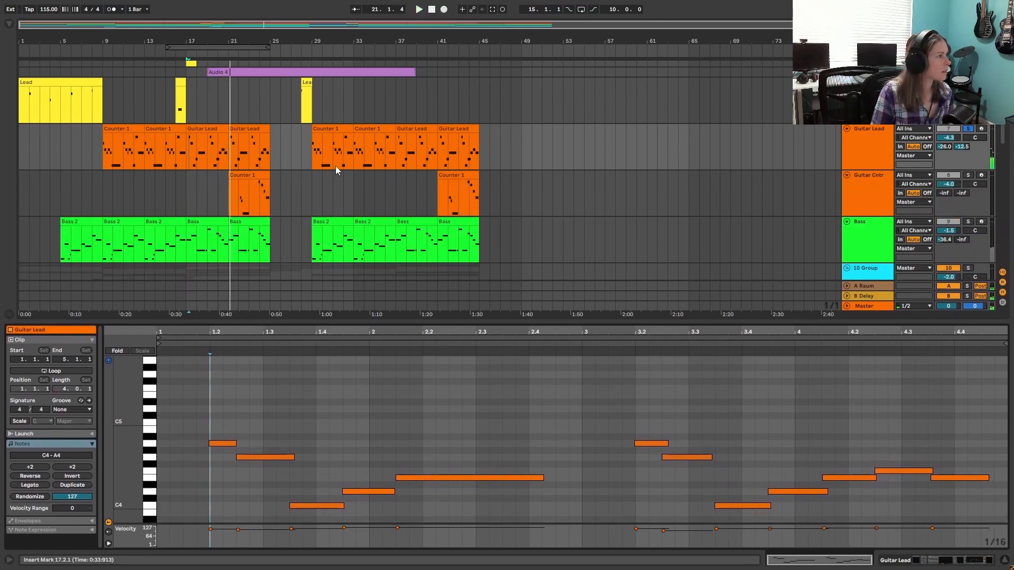
- Examine the notes of the Guitar Cntr track's Counter 1 clip at bar 21 in an enlarged note editor
click(250, 176)
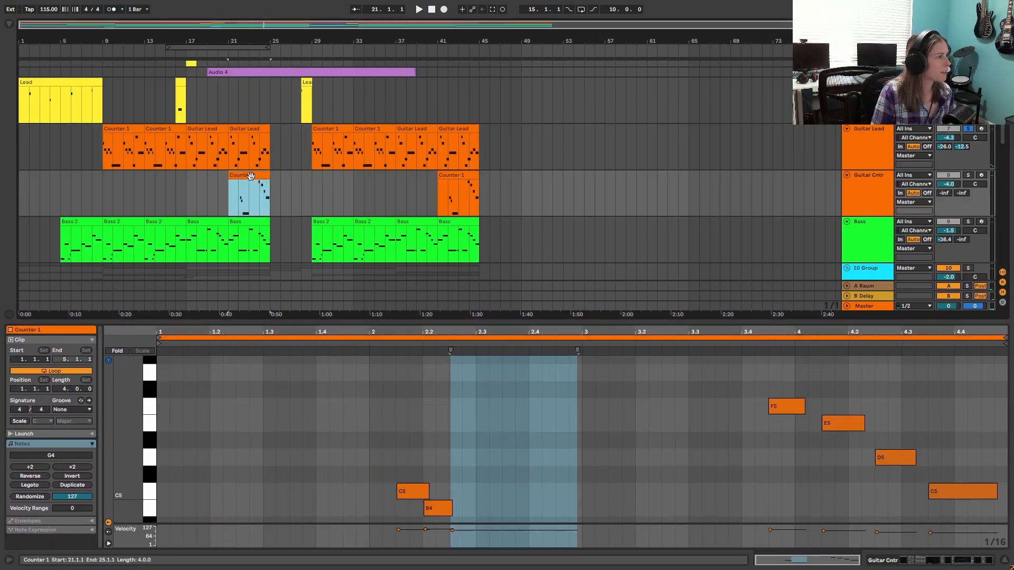
drag(566, 320, 567, 282)
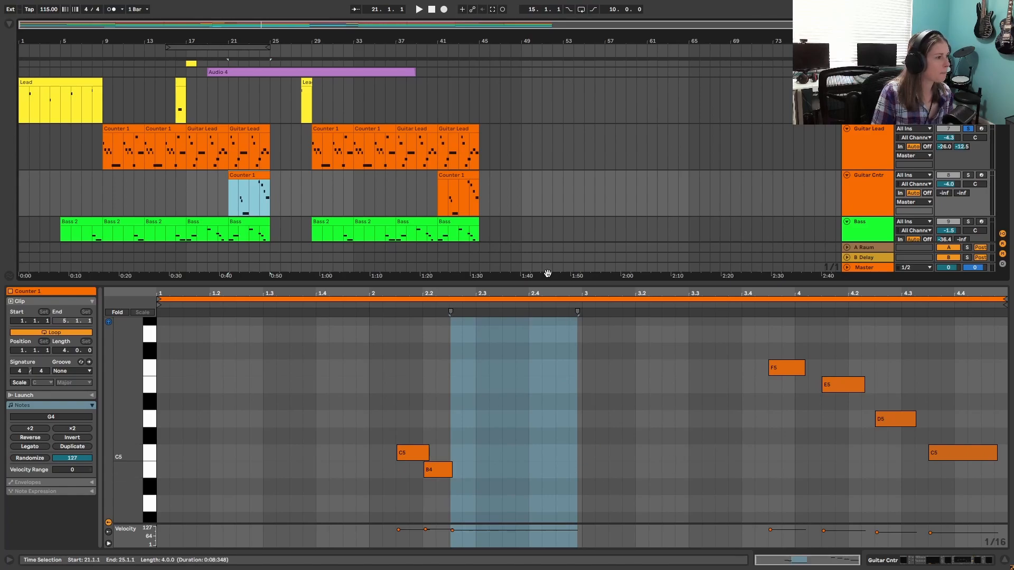
drag(550, 282, 550, 214)
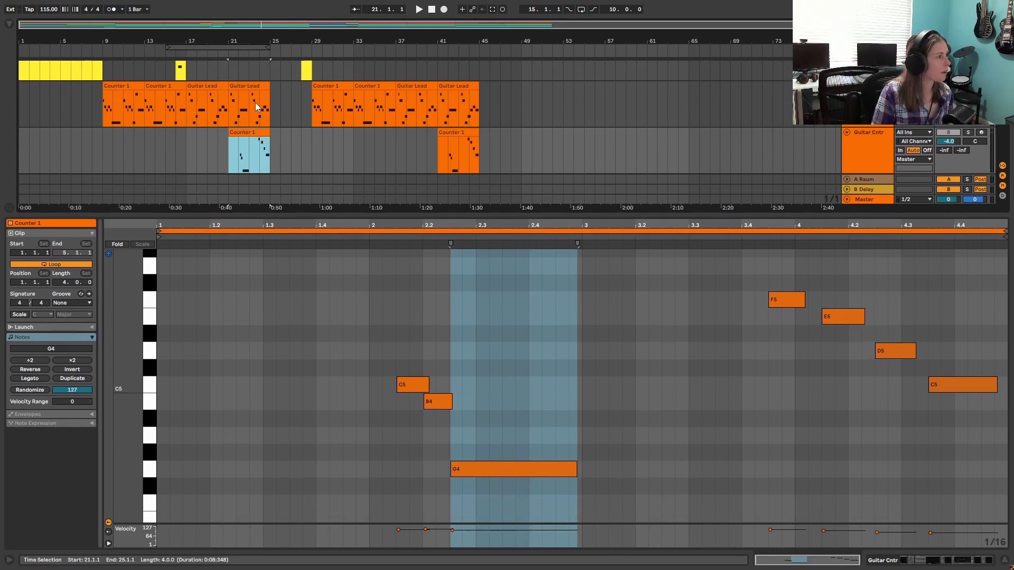
scroll(482, 350, down, 1)
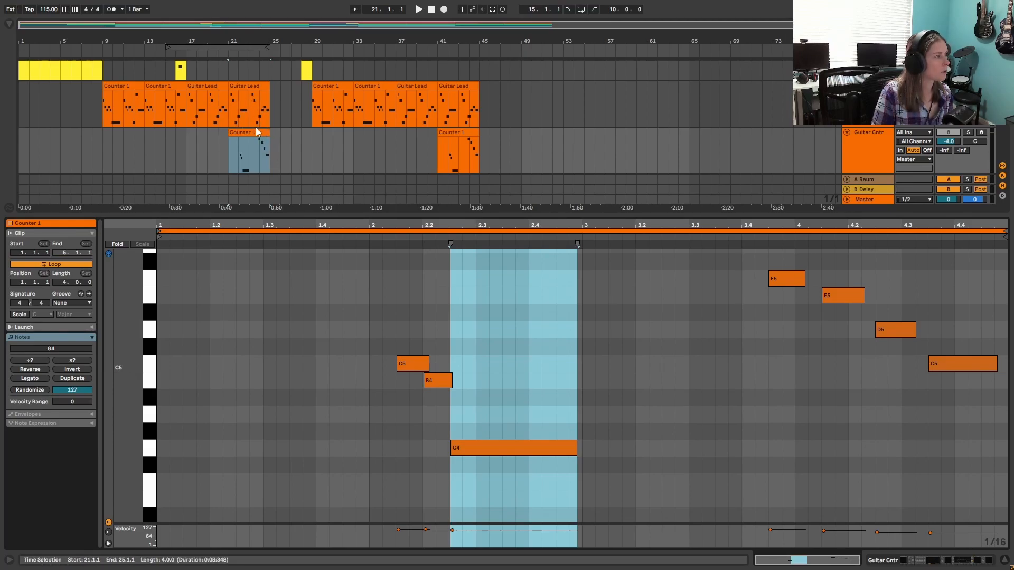
scroll(803, 396, up, 2)
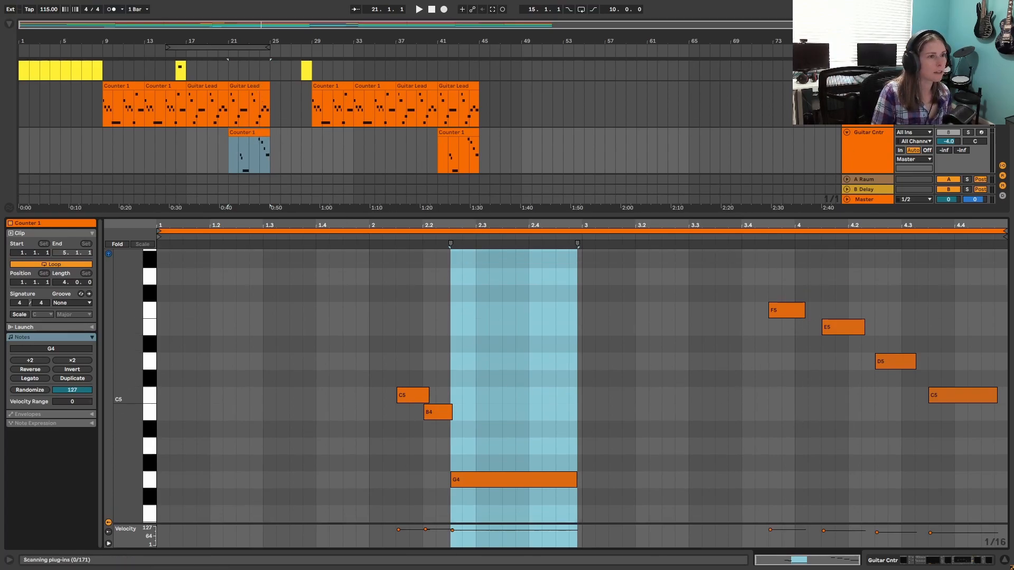
- Solo the Guitar Cntr track alongside Guitar Lead, audition it from bar 21, and shrink the note editor
click(971, 133)
click(422, 9)
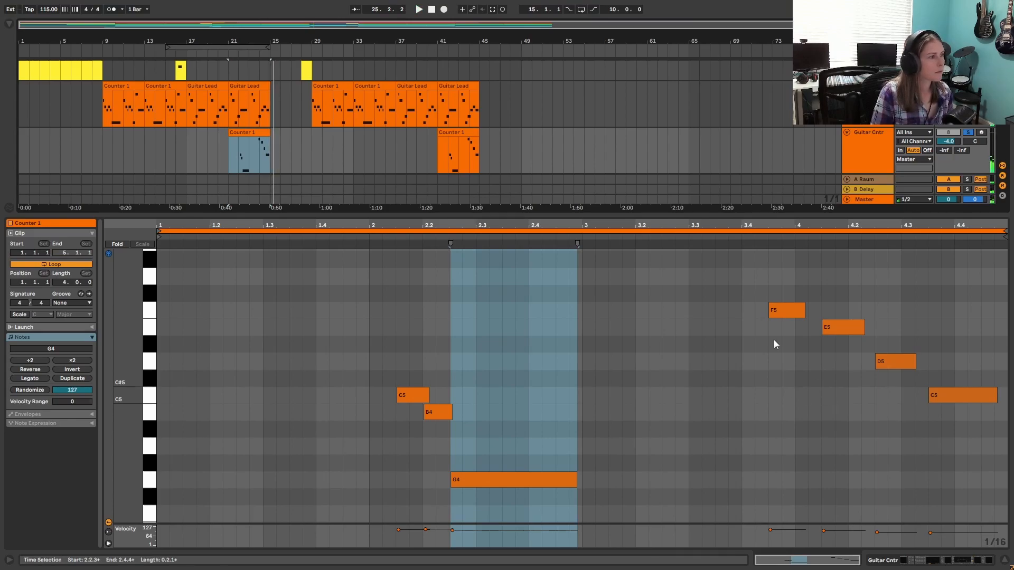
drag(655, 215, 653, 450)
scroll(633, 408, up, 2)
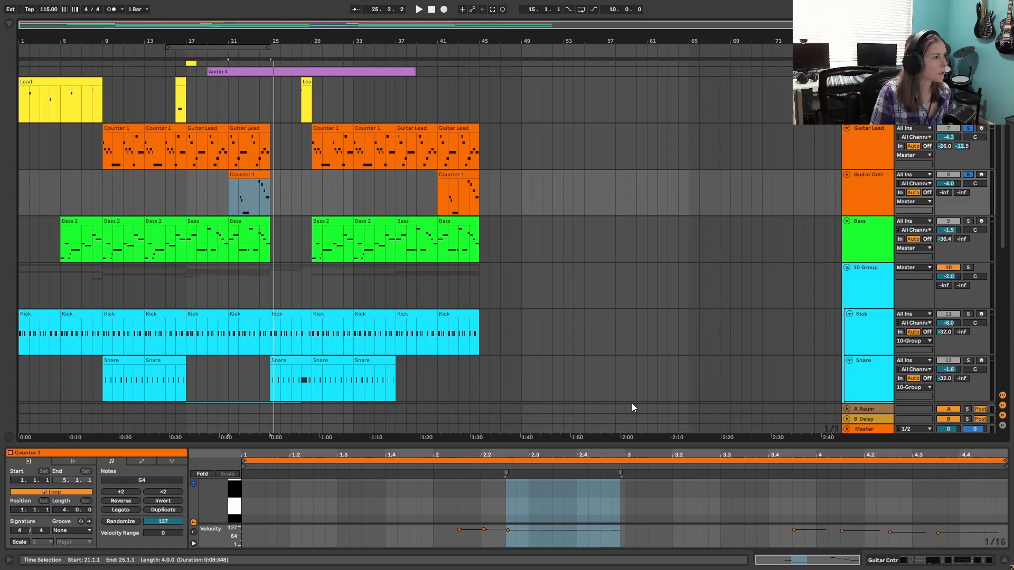
scroll(623, 396, up, 2)
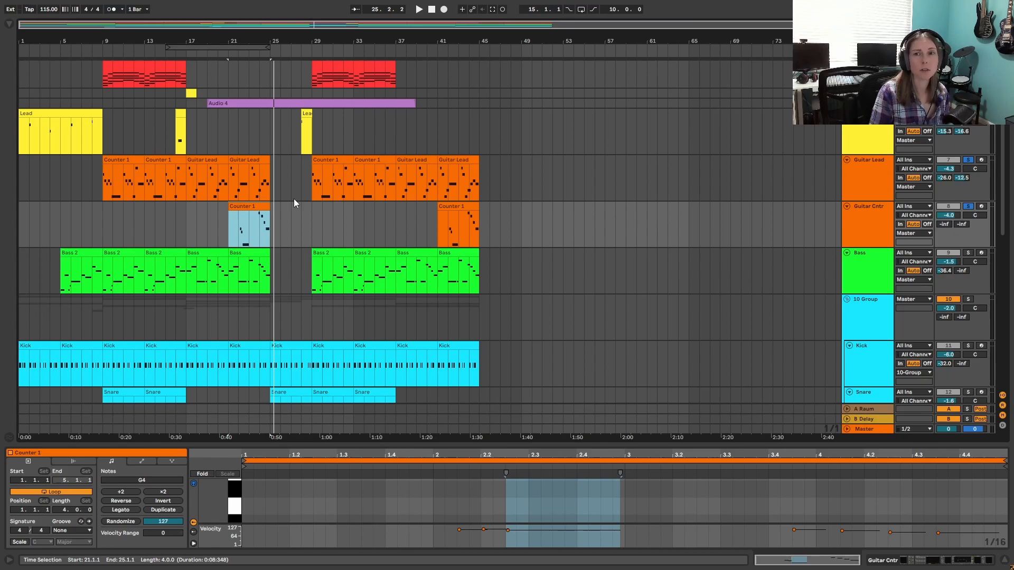
- Reopen the Guitar Cntr clip at bar 21 and enlarge the note editor to review its full melody
click(288, 228)
click(256, 210)
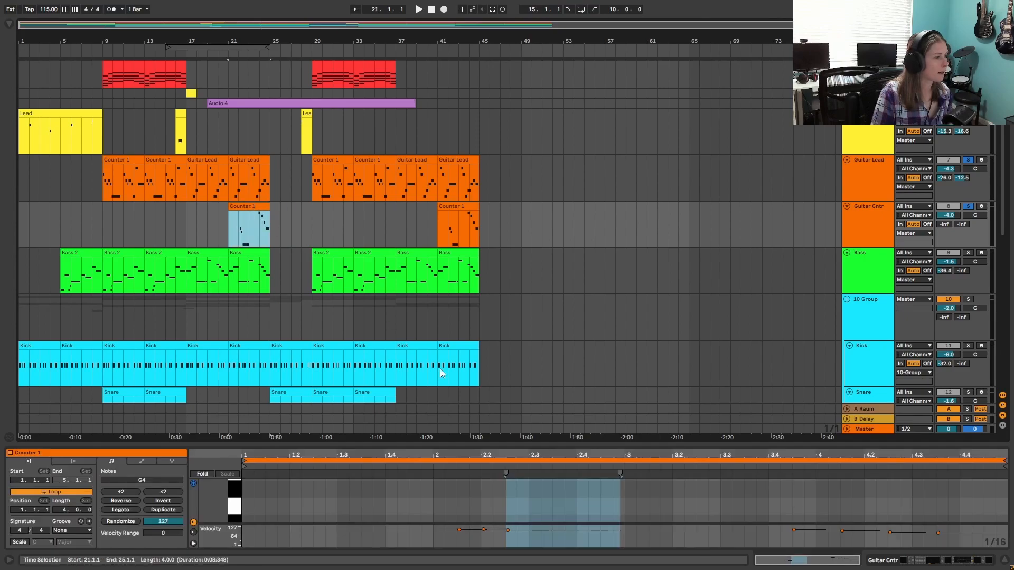
drag(492, 445, 492, 407)
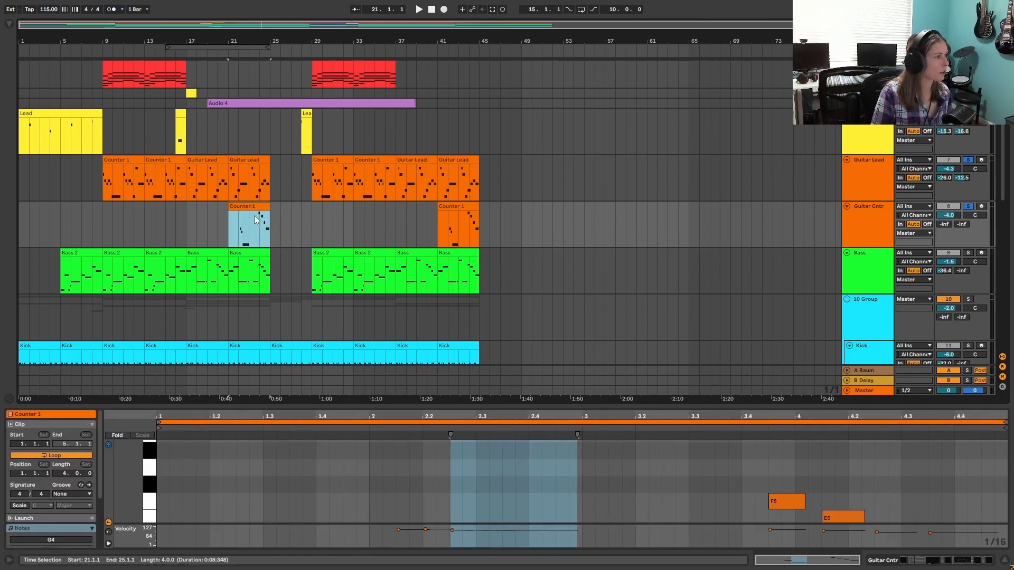
drag(636, 407, 636, 213)
click(837, 372)
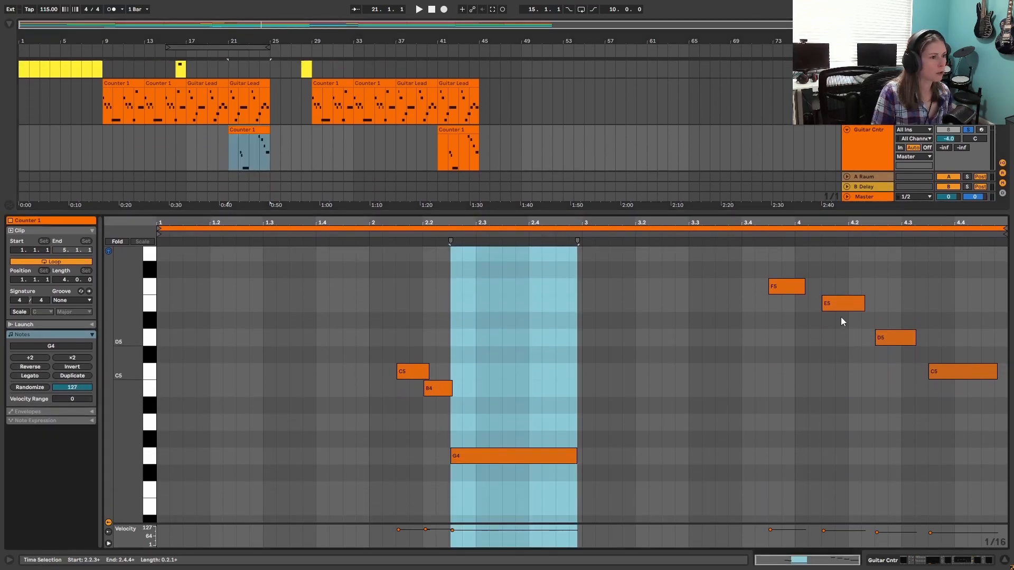
- Examine the Guitar Cntr clip's velocities in an enlarged lane, view the Guitar Lead notes at bar 21, and shrink the editor
click(237, 521)
drag(237, 520, 237, 315)
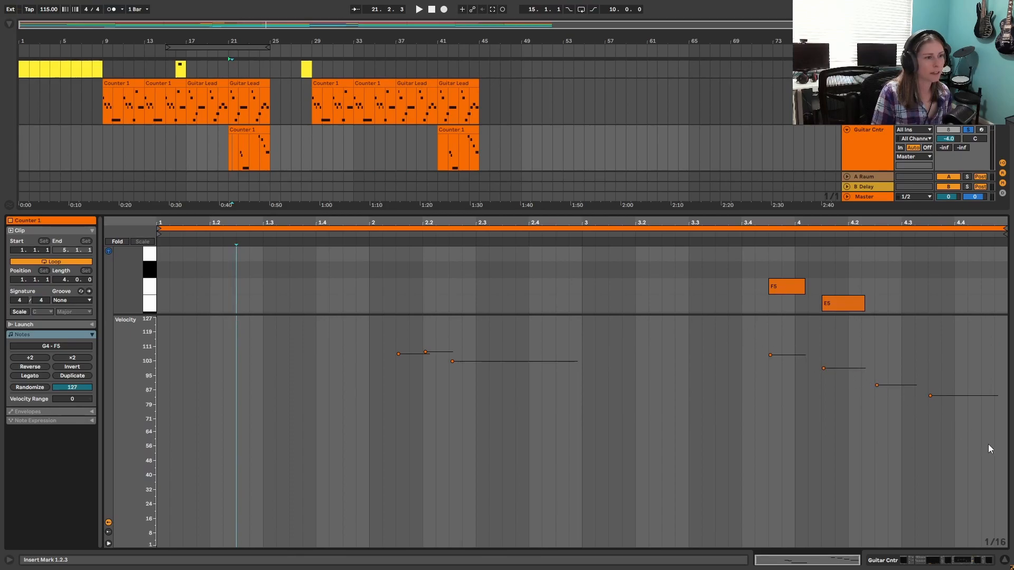
drag(859, 316, 858, 512)
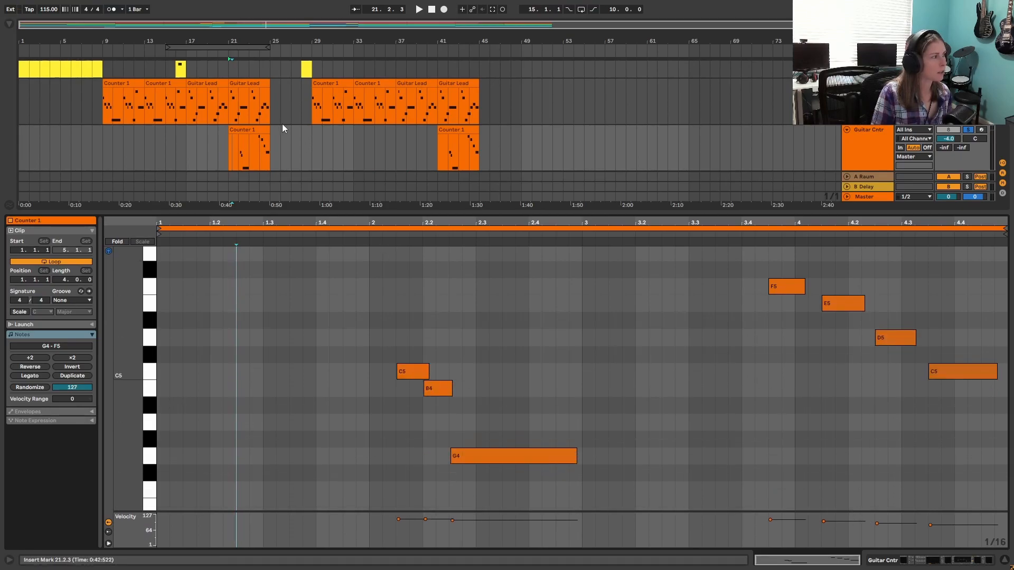
click(251, 103)
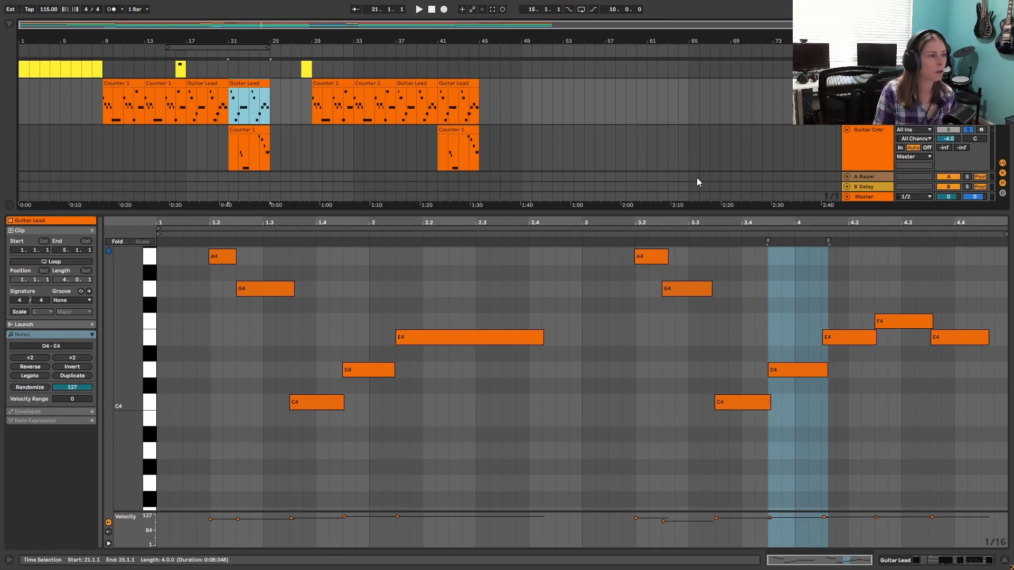
drag(713, 211, 729, 504)
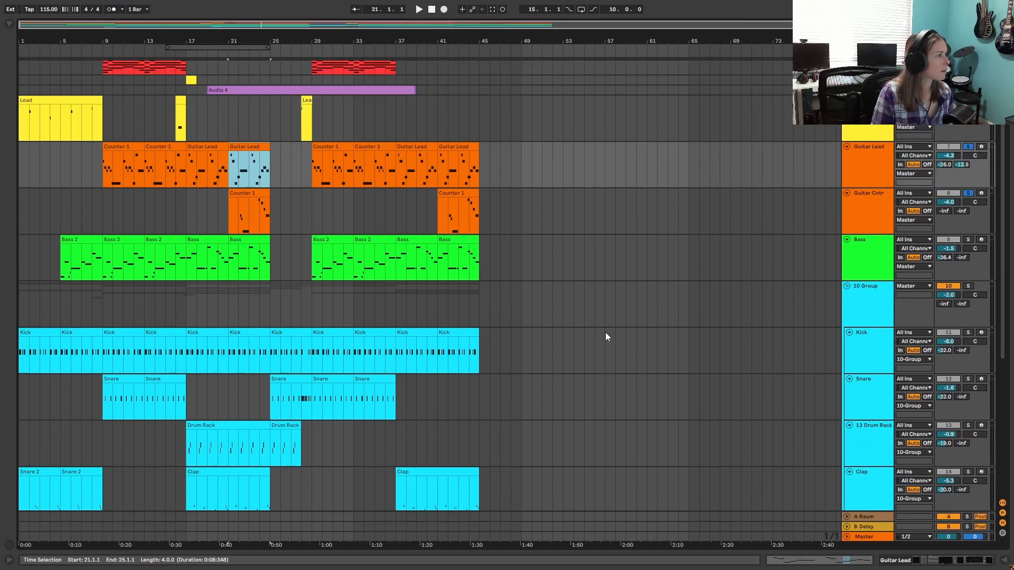
- Solo the Bass track and audition it from its Bass 2 clip at bar 5
click(91, 237)
scroll(829, 254, down, 1)
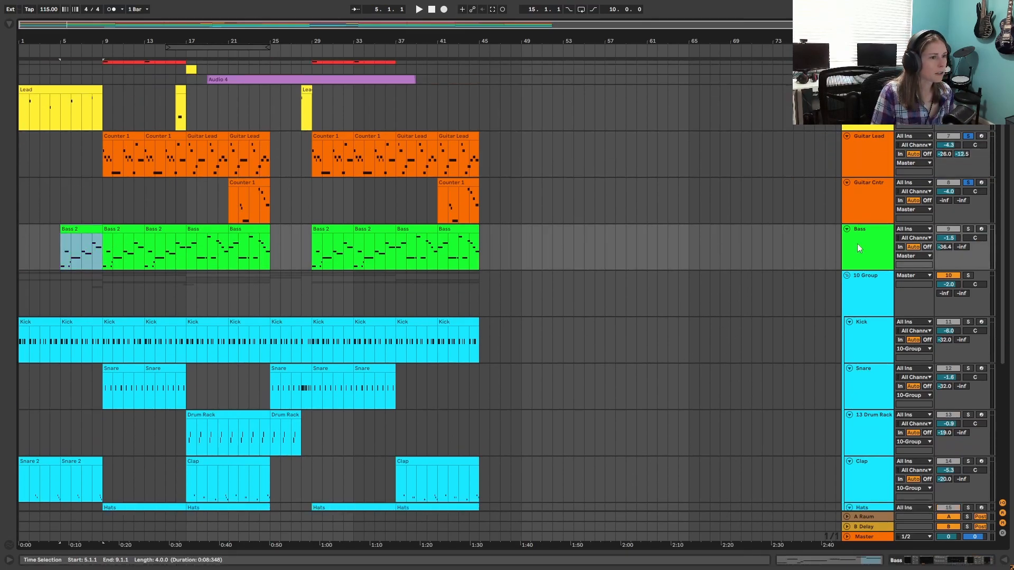
click(968, 230)
scroll(198, 240, down, 3)
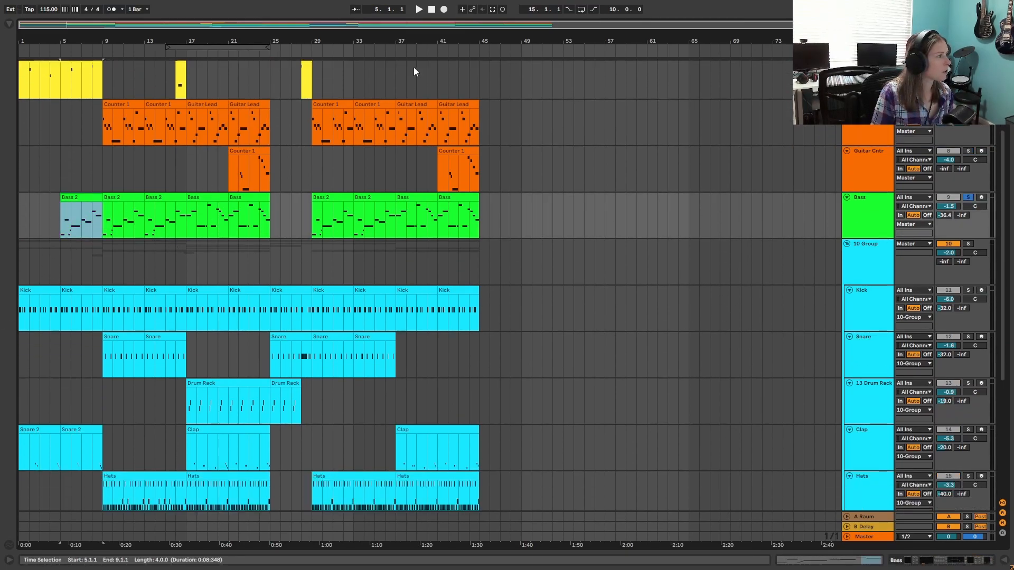
click(421, 10)
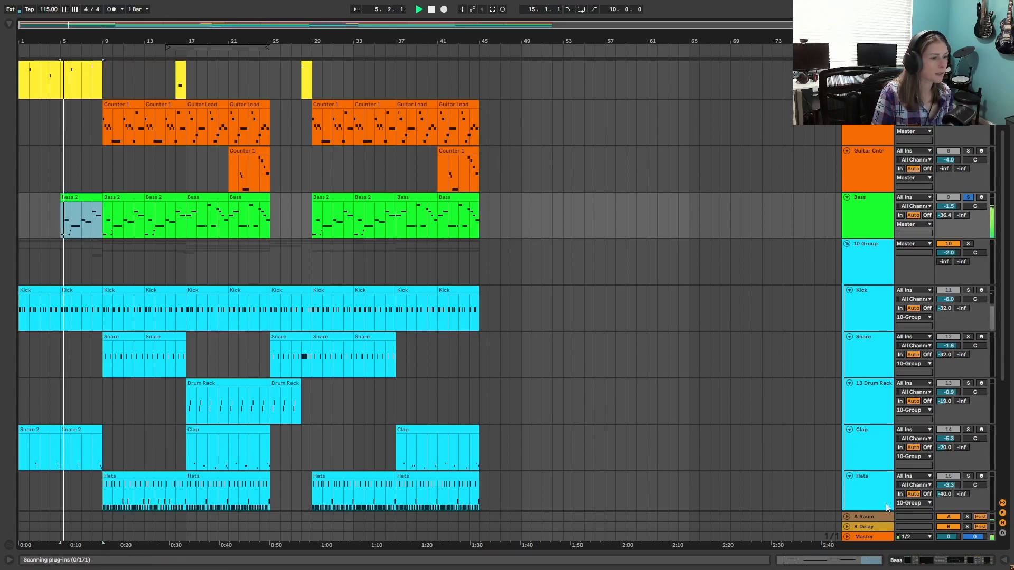
- Inspect the Analog Lab V instrument in the Bass track's device chain, close its window, and stop playback
click(961, 561)
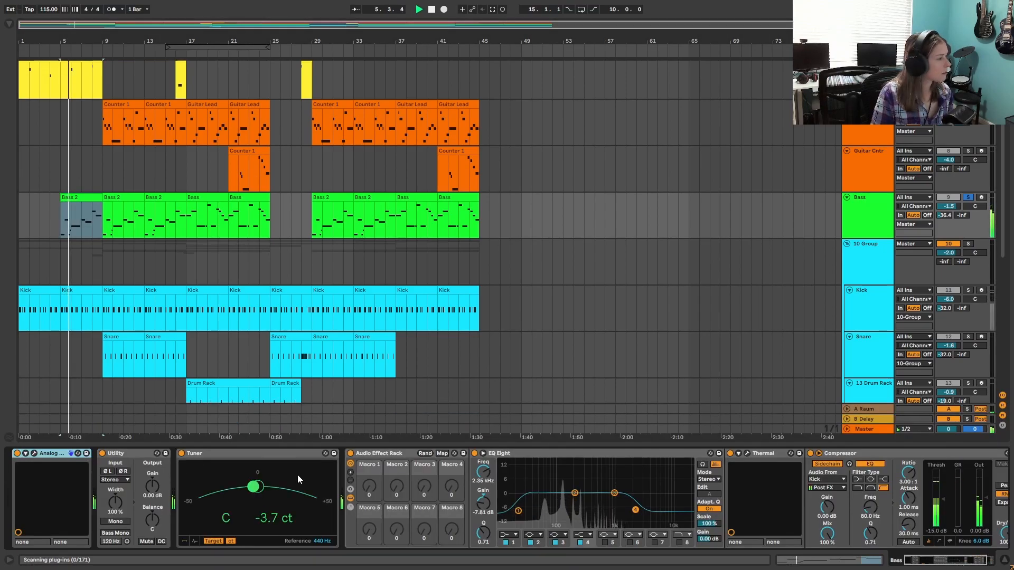
click(34, 453)
drag(610, 76, 678, 77)
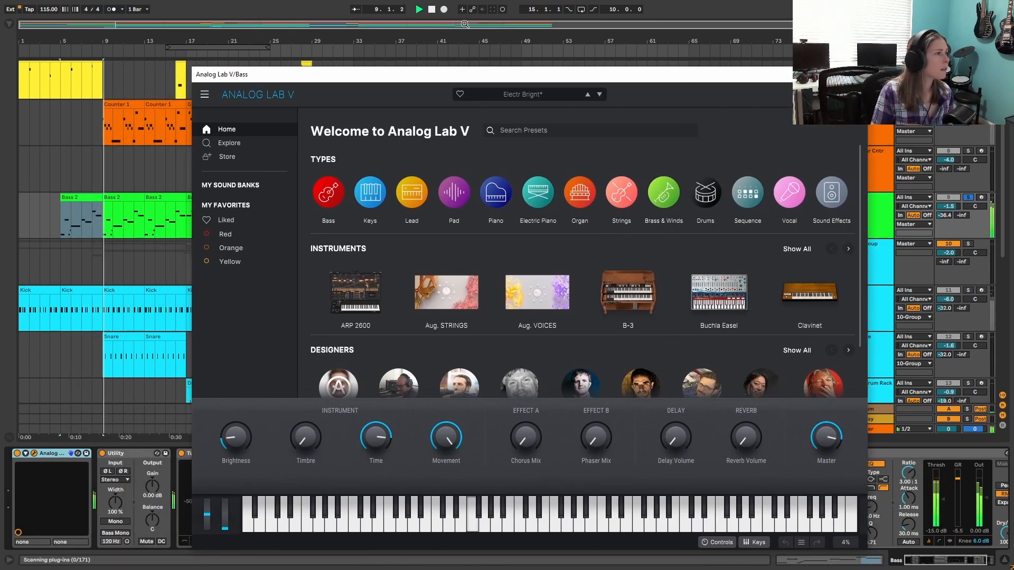
drag(574, 77, 483, 123)
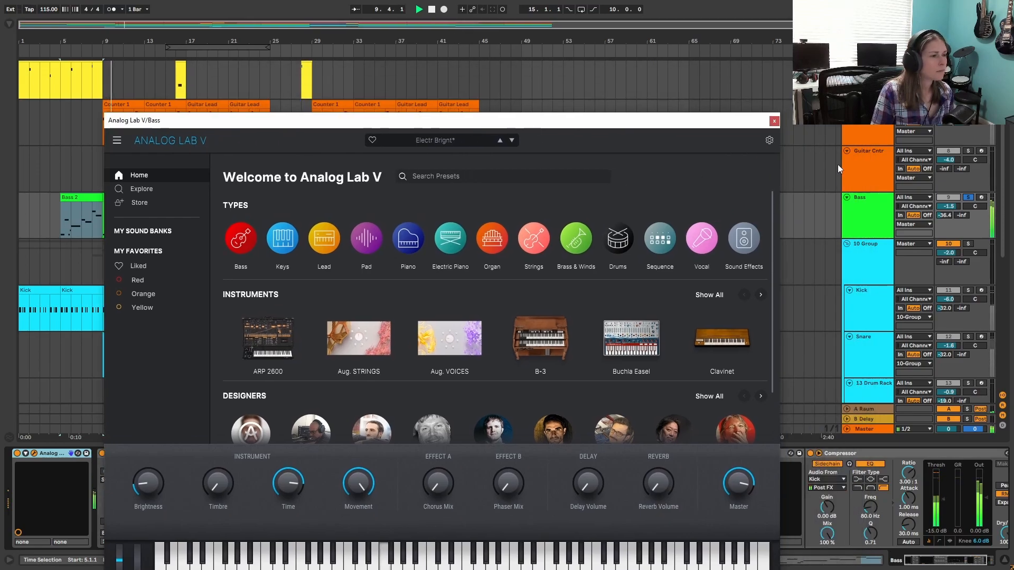
click(773, 121)
click(432, 11)
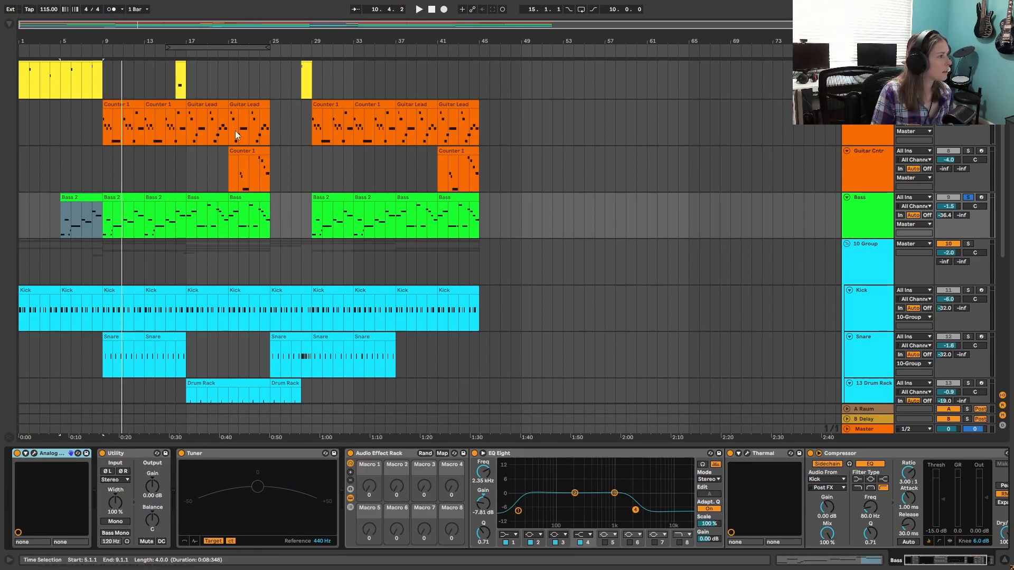
- Audition the Bass clip at bar 17, view its notes, and return to the Bass track's device chain
click(226, 206)
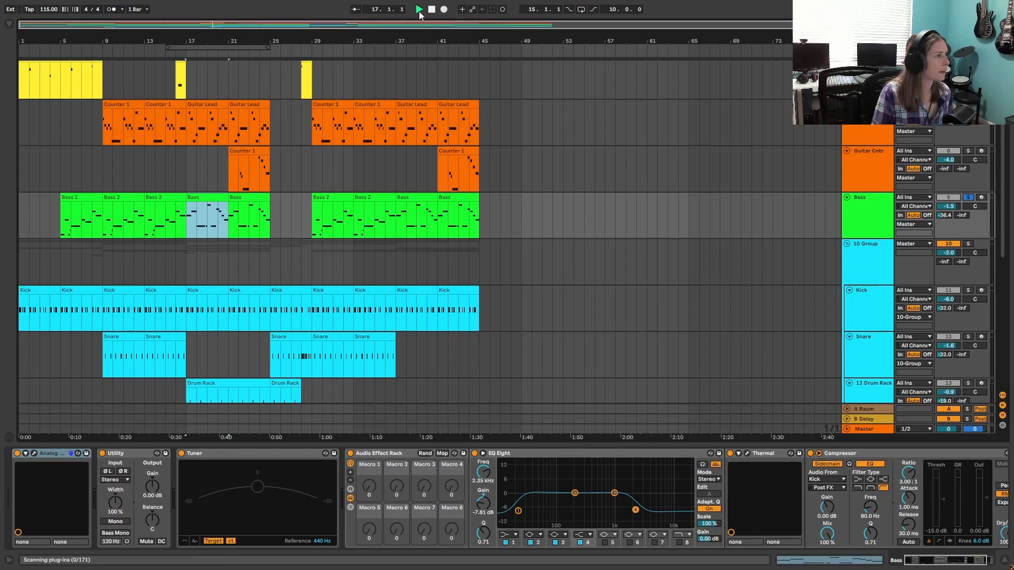
click(419, 10)
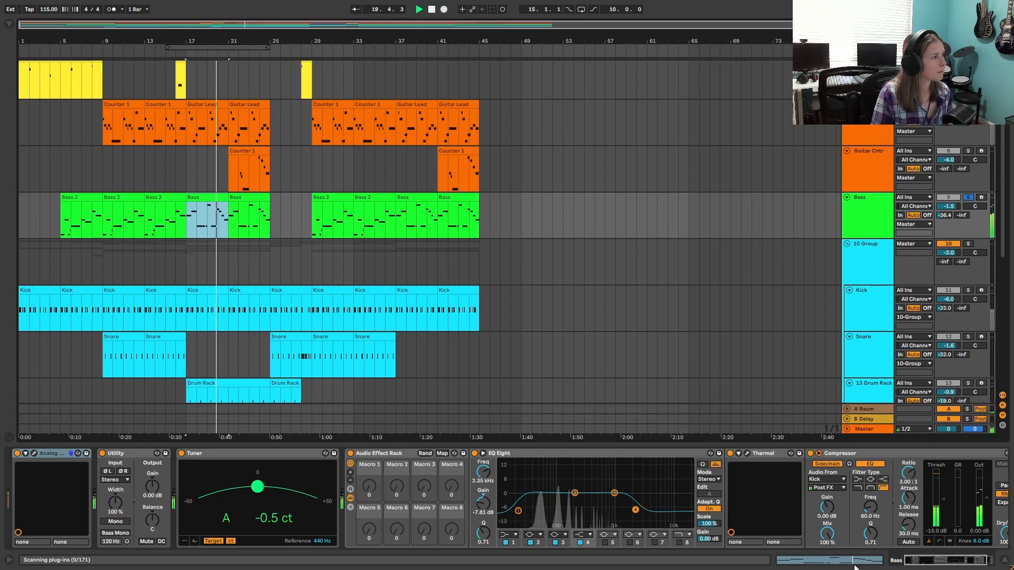
click(432, 10)
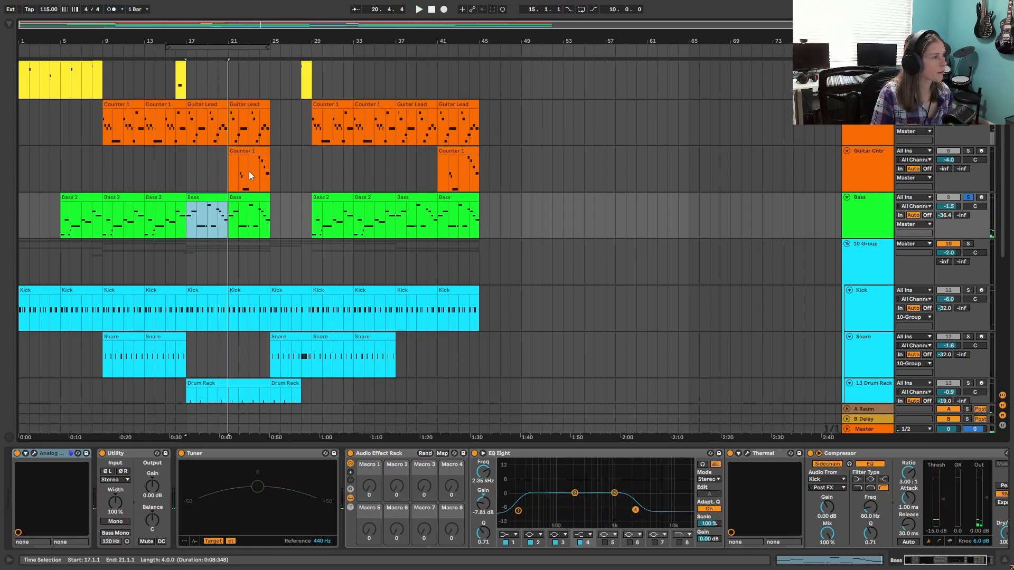
click(818, 562)
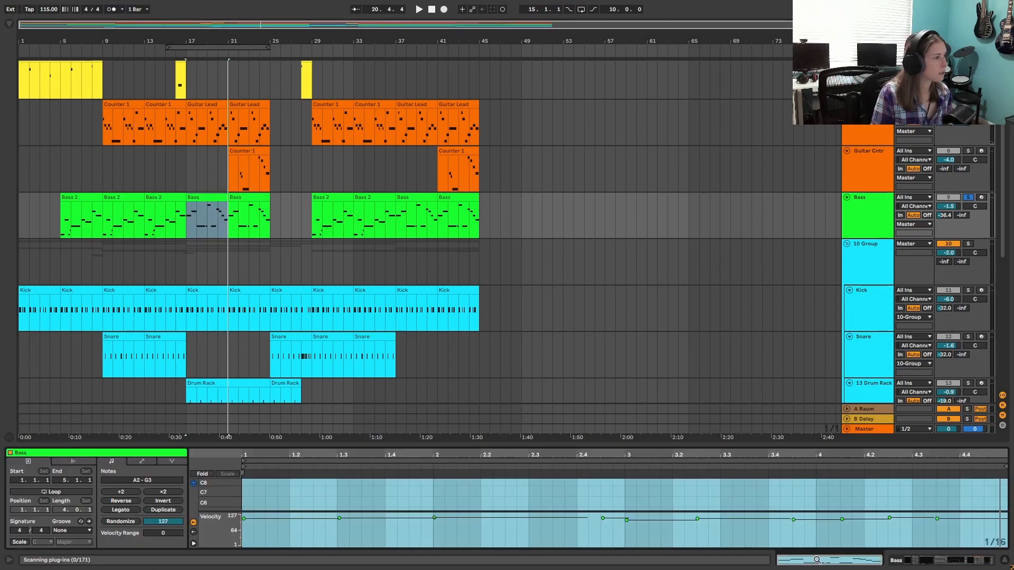
click(916, 566)
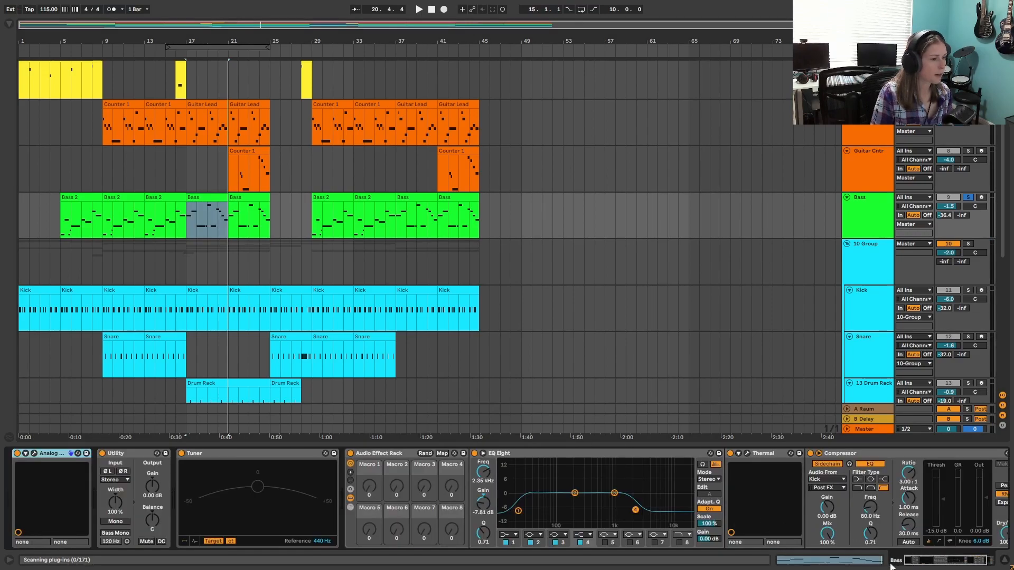
- Inspect the Thermal distortion's preset and Drive amount on the Bass track and close the plug-in
drag(926, 565, 941, 559)
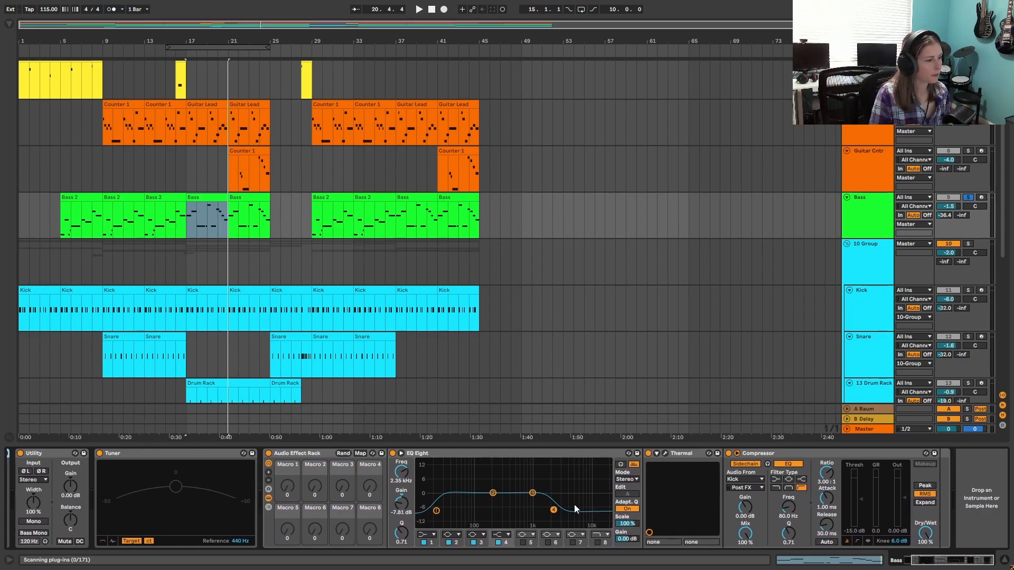
click(665, 454)
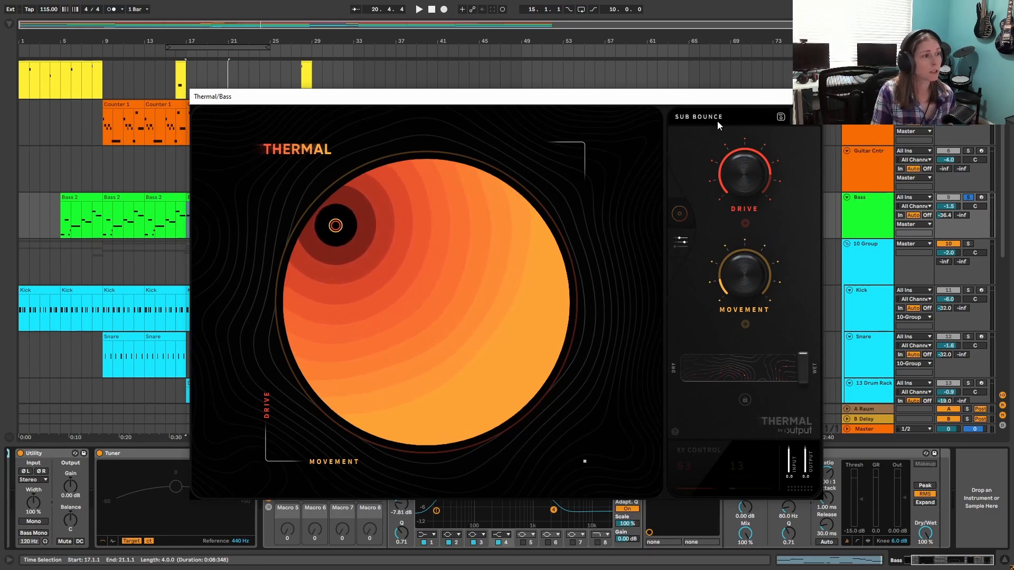
drag(534, 100, 515, 101)
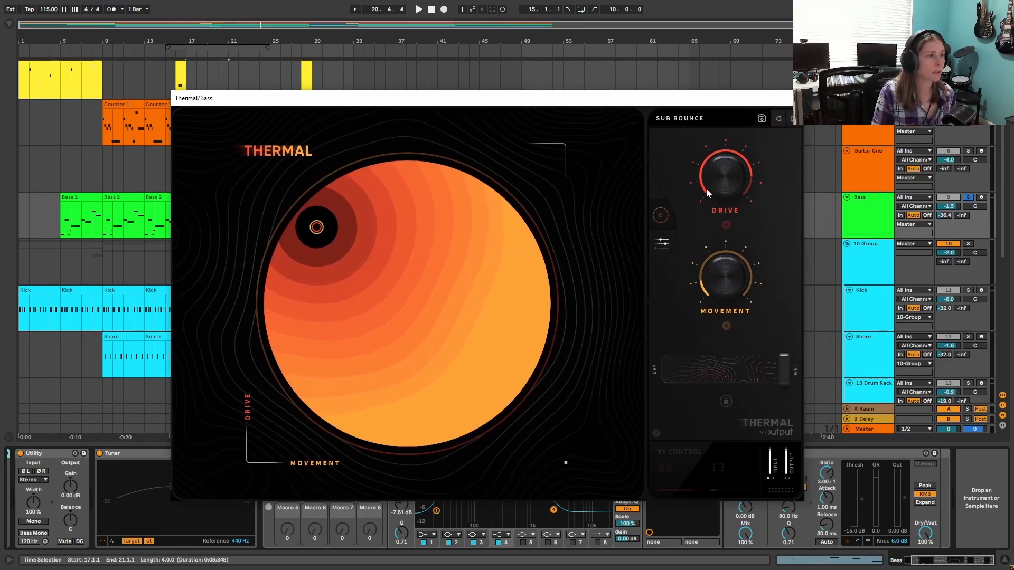
mouse_move(731, 185)
mouse_down()
mouse_move(727, 176)
mouse_move(723, 185)
mouse_up()
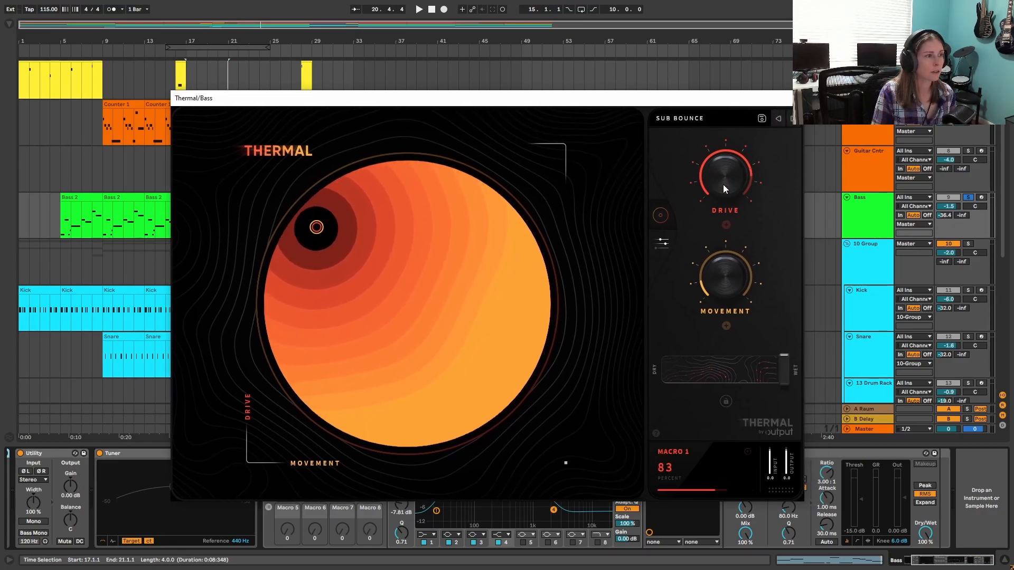
click(793, 99)
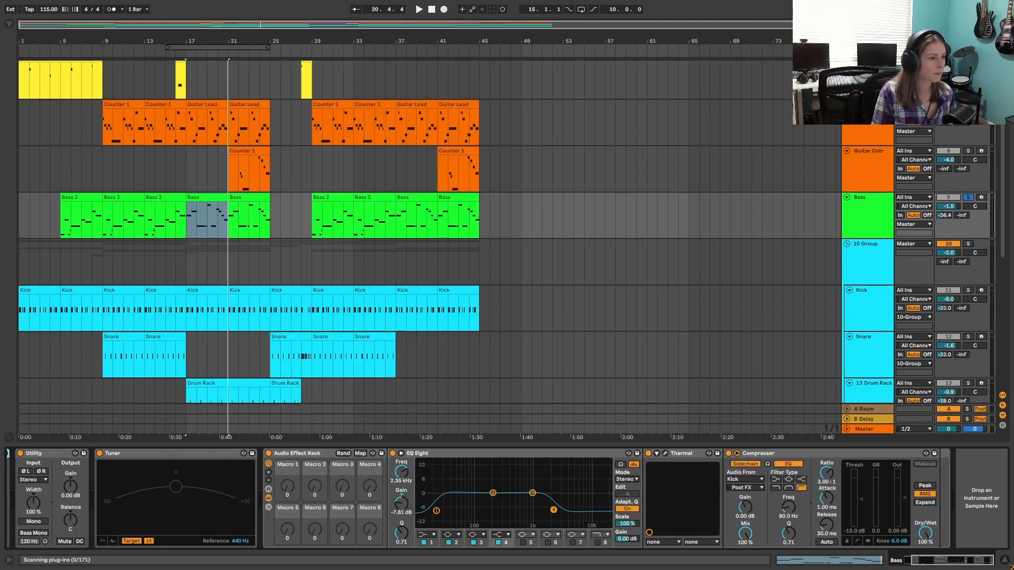
- Examine the Bass track's Compressor with its Kick sidechain, and bring the drum group tracks into view
click(752, 499)
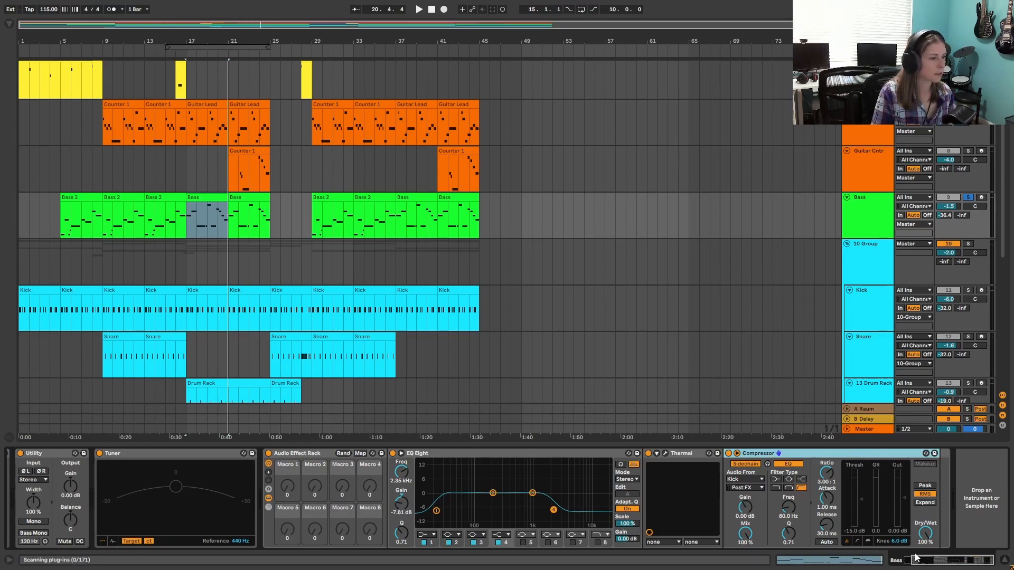
drag(964, 561, 943, 561)
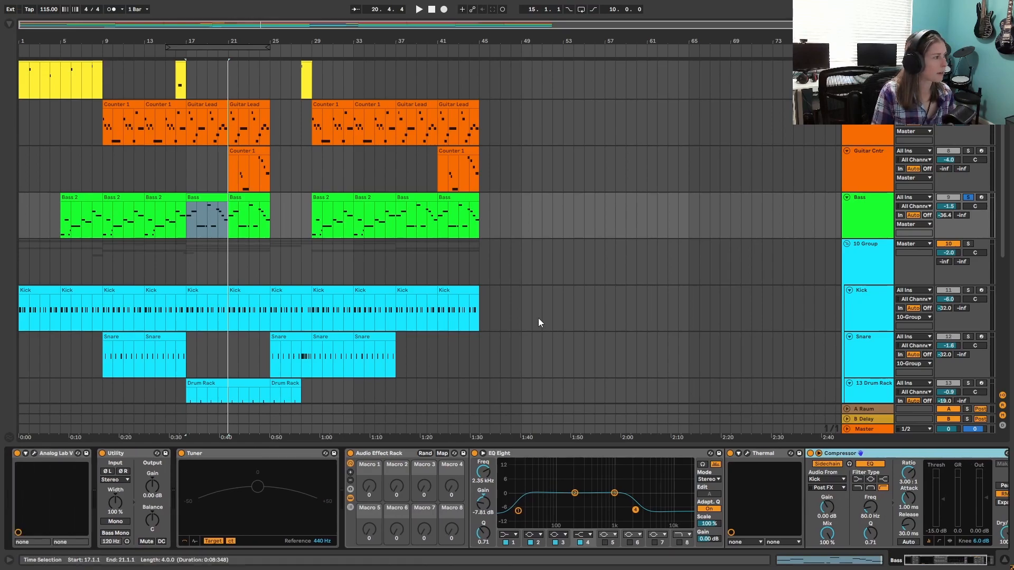
scroll(633, 211, down, 3)
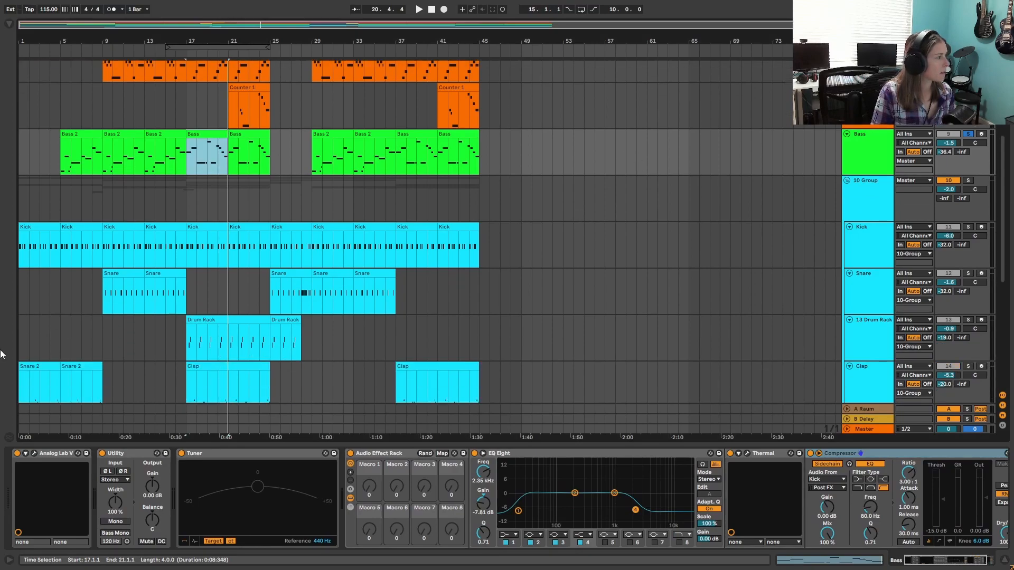
- Solo the drum group in place of the Bass track and audition it from the first Kick clip at bar 1
click(876, 243)
key(s)
key(s)
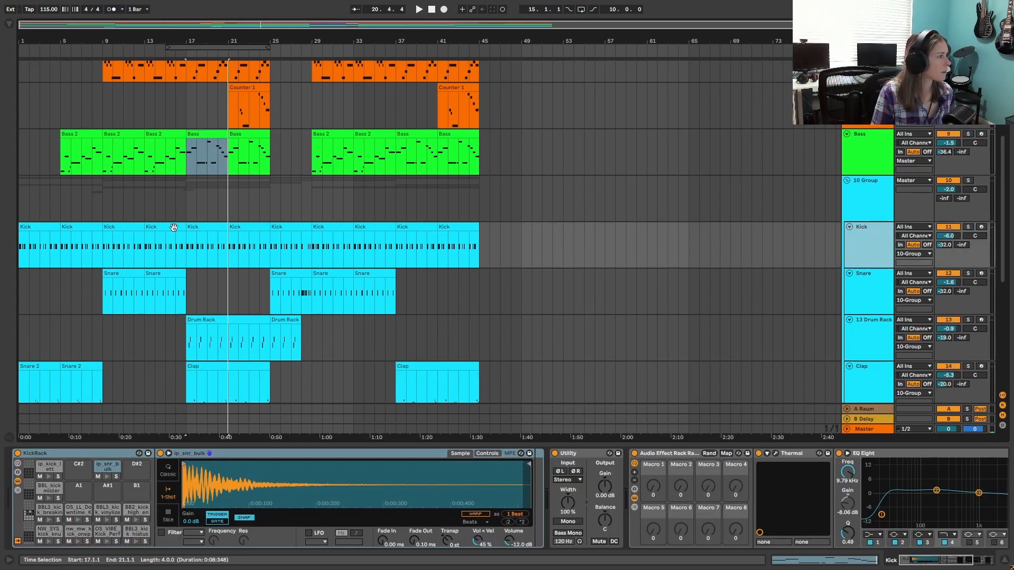
click(968, 181)
scroll(103, 232, down, 1)
click(41, 196)
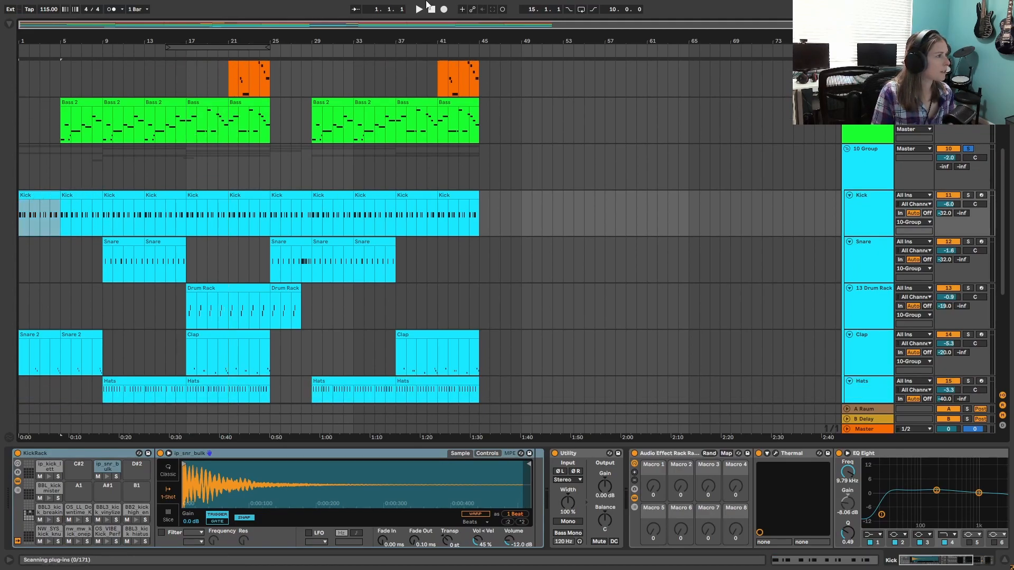
click(420, 10)
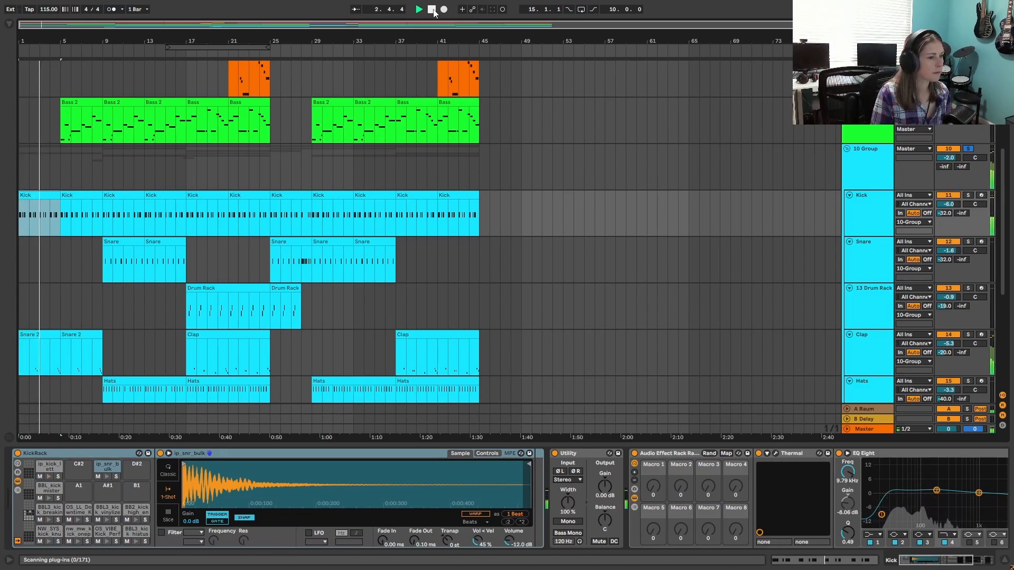
click(432, 9)
- Inspect the Thermal distortion's RODENT RAGER preset in the Kick track's device chain
drag(938, 560, 960, 558)
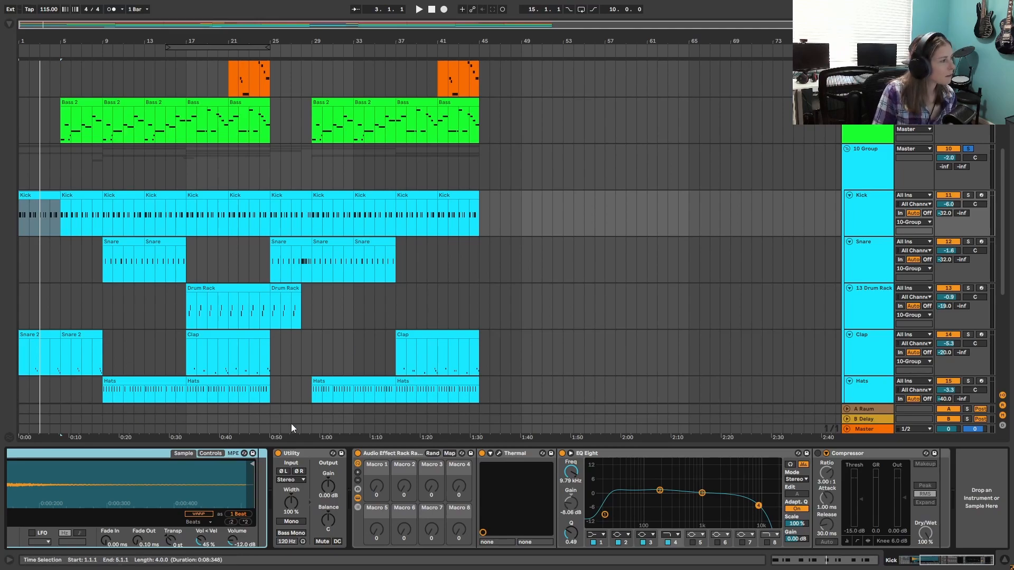
click(503, 477)
click(498, 453)
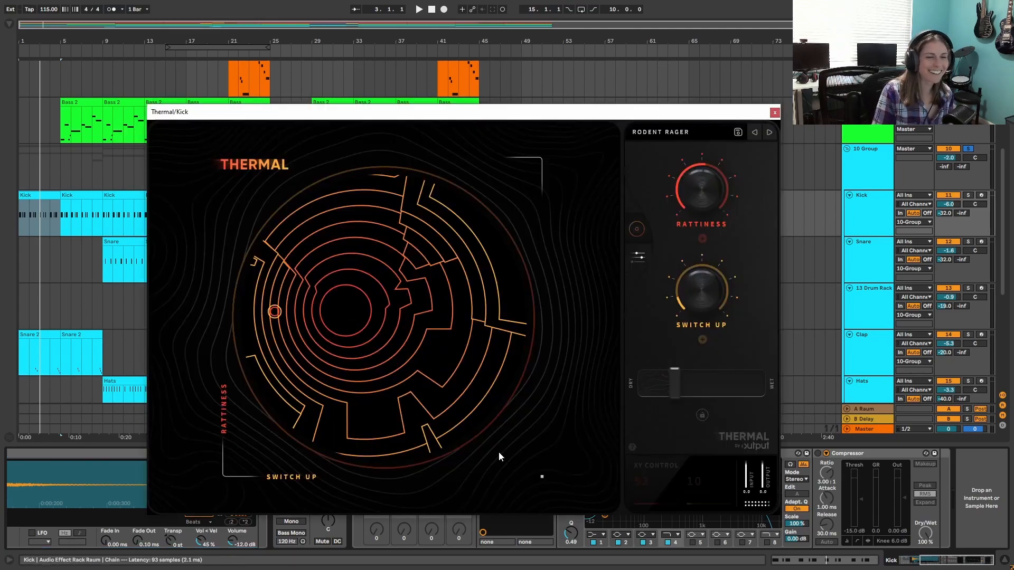
drag(638, 105, 674, 97)
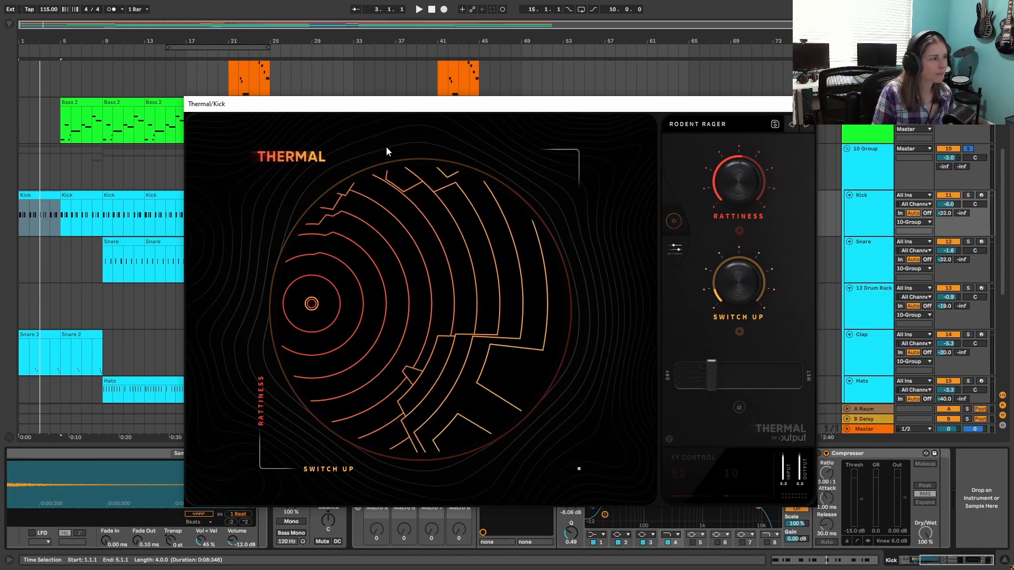
drag(593, 109, 621, 103)
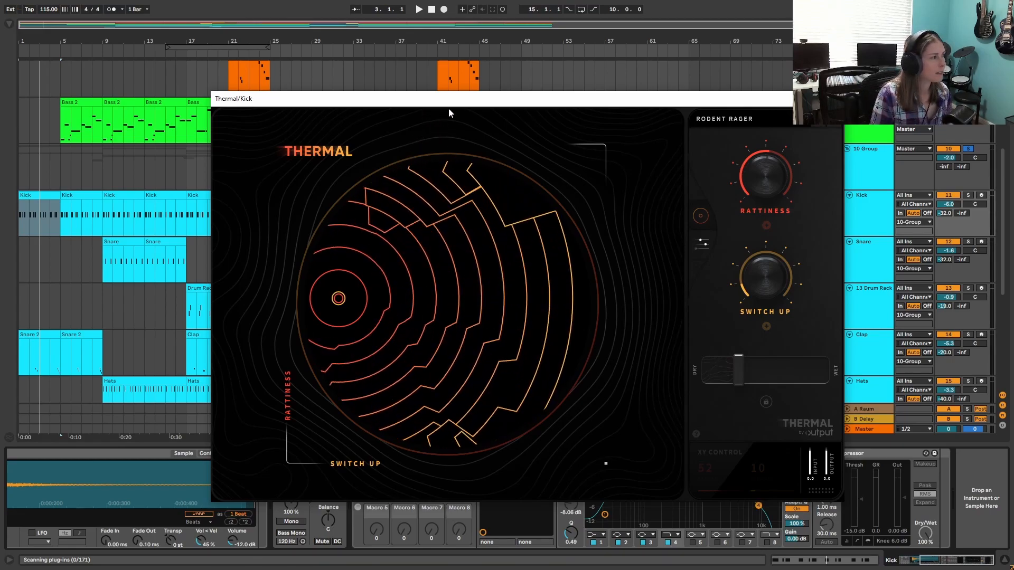
drag(490, 100, 460, 100)
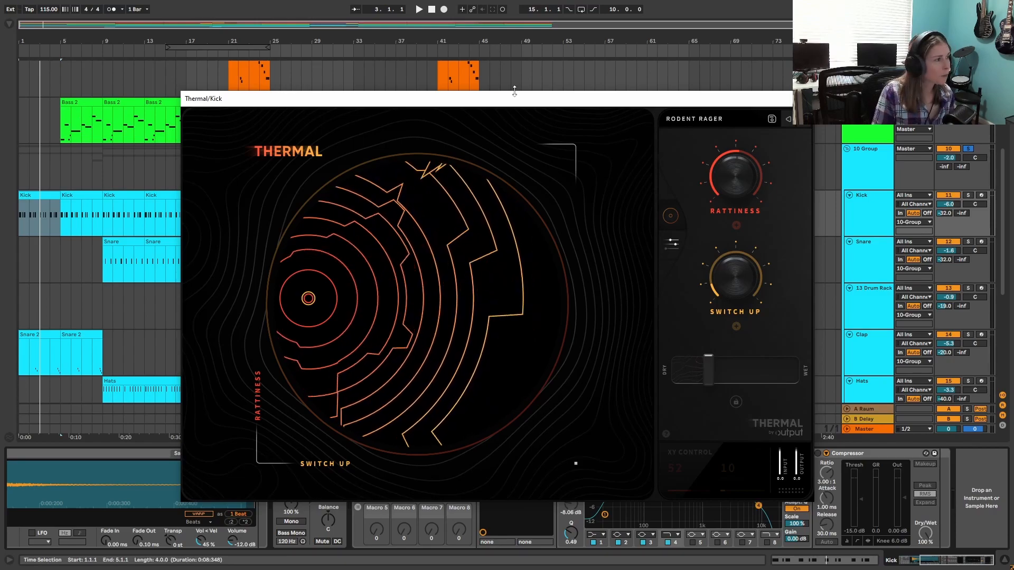
drag(512, 102, 426, 71)
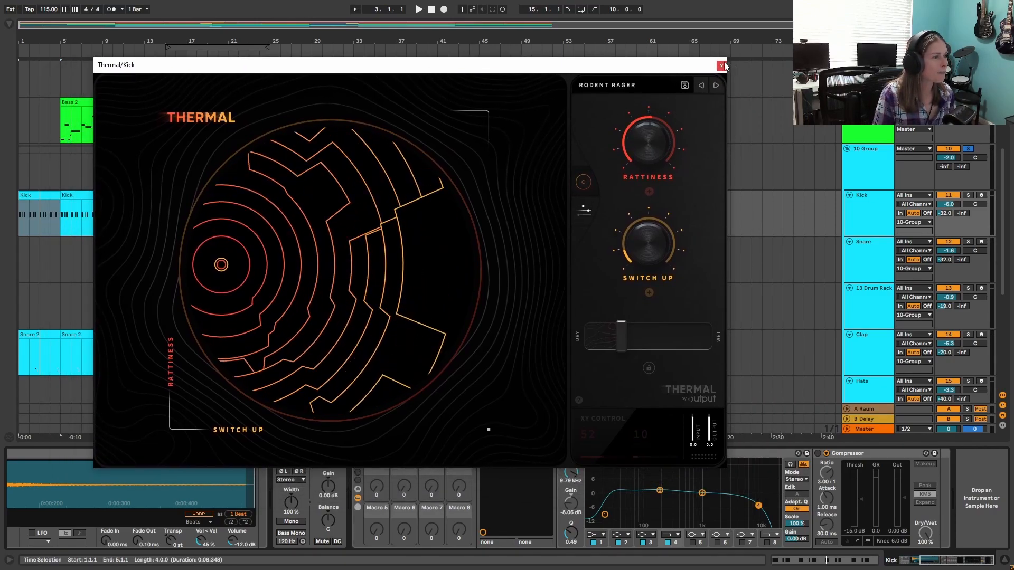
- Solo the Kick track, audition its opening bars, and close the Thermal plug-in window
click(878, 212)
click(968, 195)
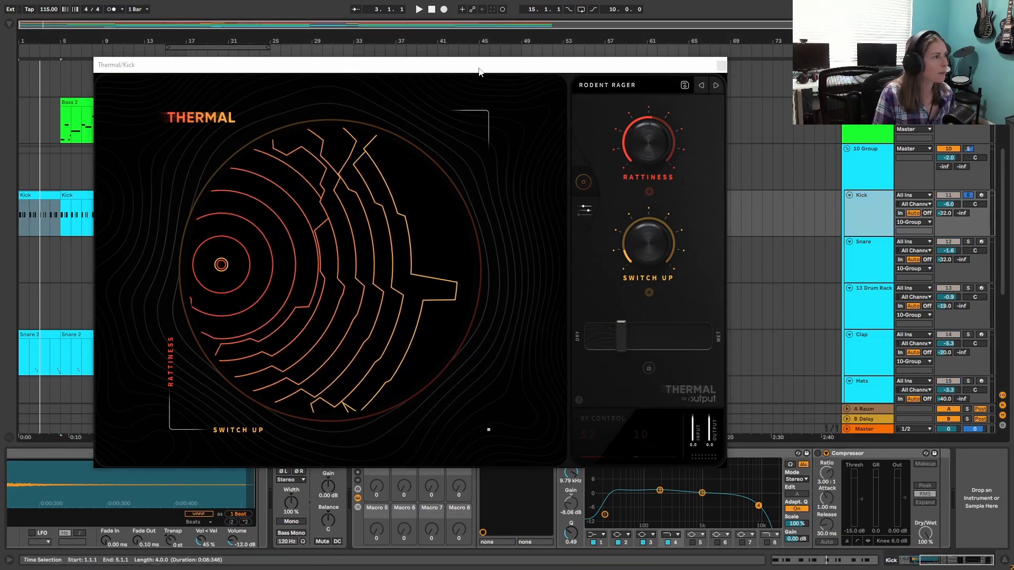
click(418, 10)
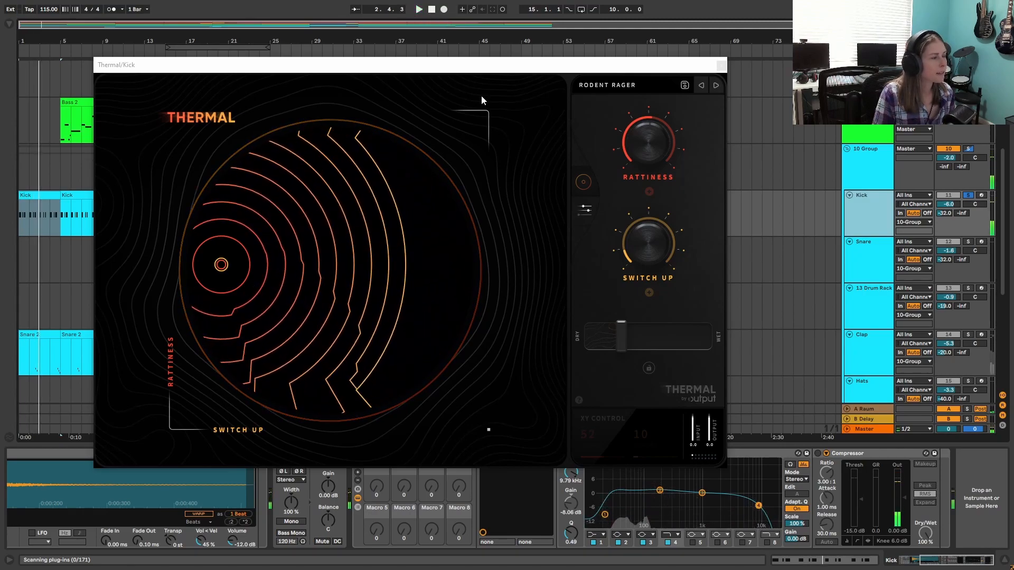
click(720, 65)
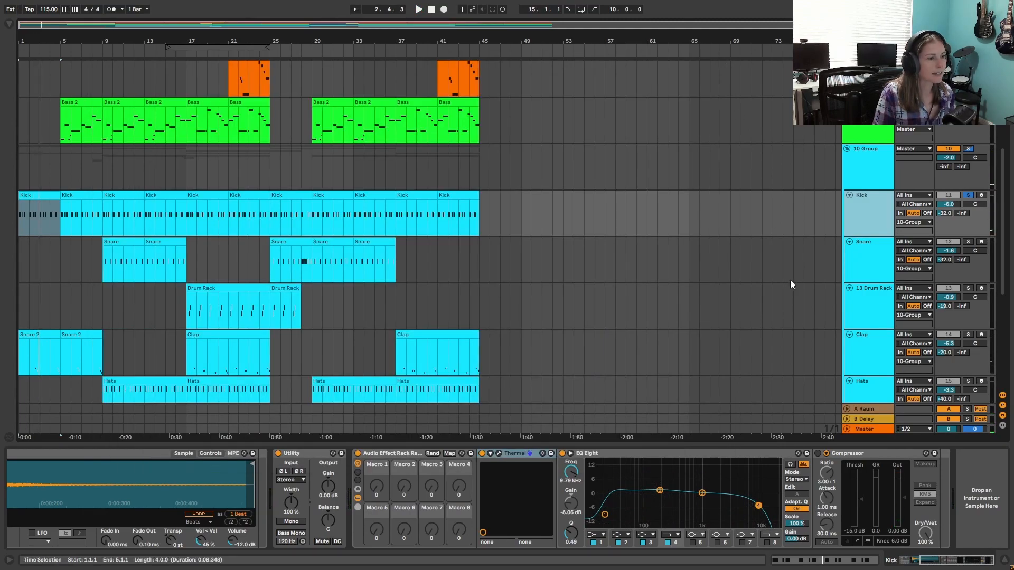
- Compare the Kick with Thermal bypassed and enabled during playback, leaving the effect enabled
click(481, 454)
click(418, 10)
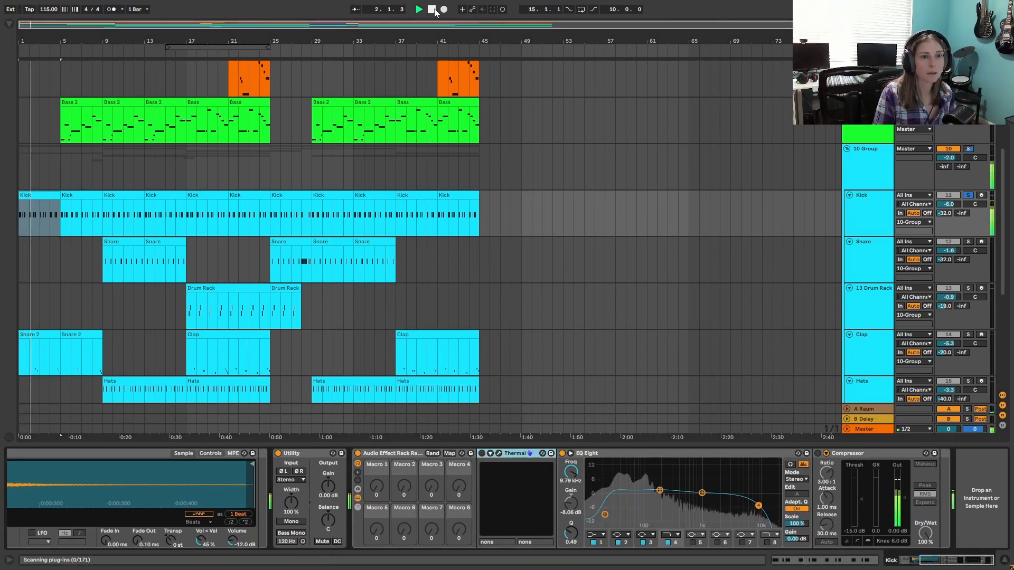
click(482, 454)
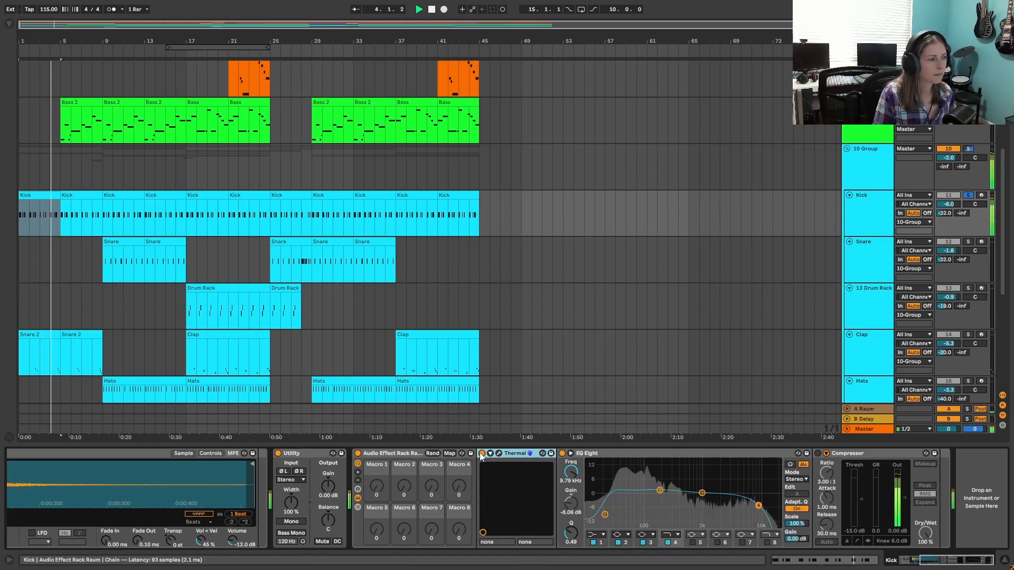
click(480, 455)
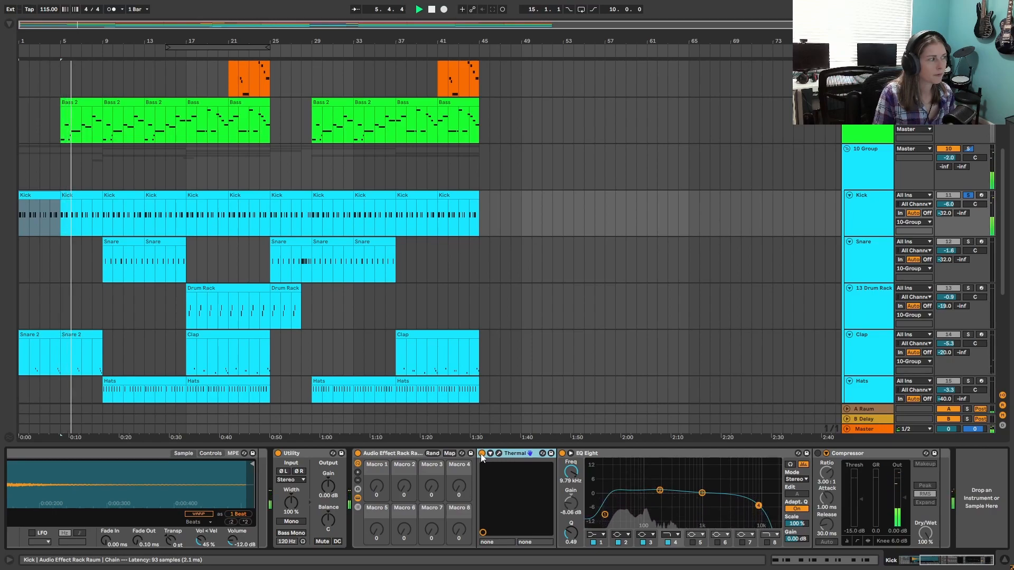
click(481, 454)
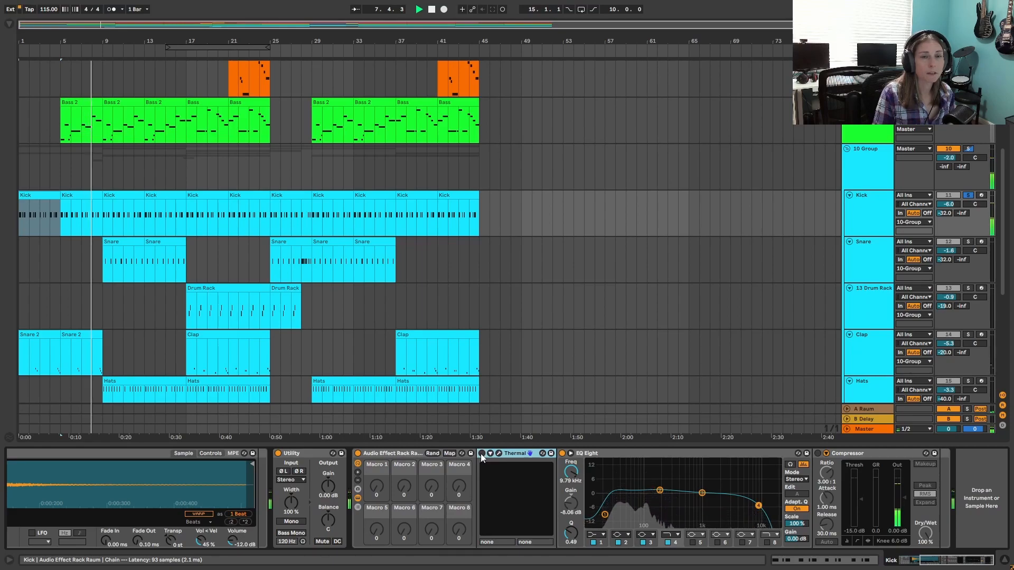
click(481, 454)
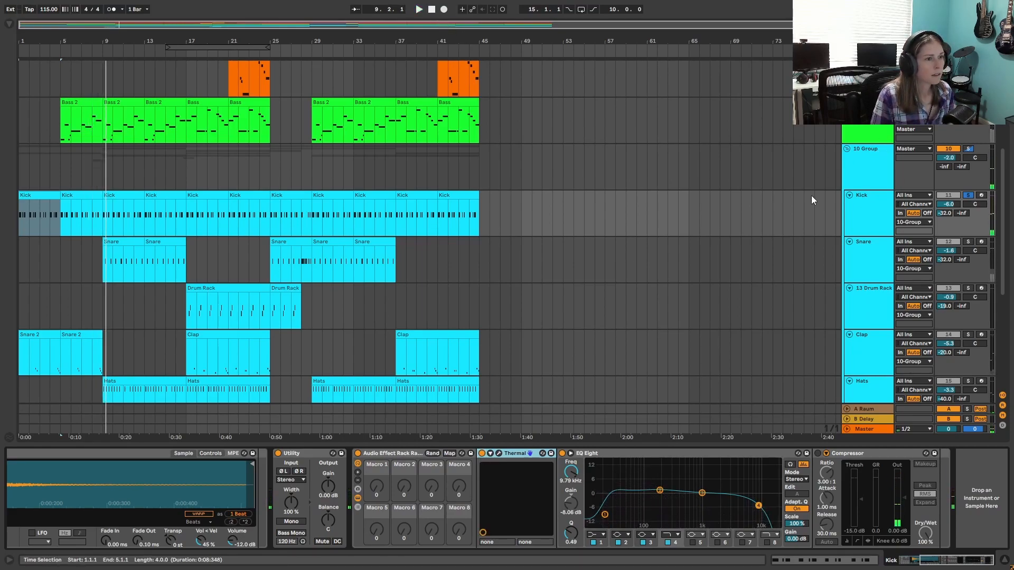
- Clear the soloed Kick and drum group, and view the devices of the Snare track and the Clap track's Snare 2 clip
click(869, 209)
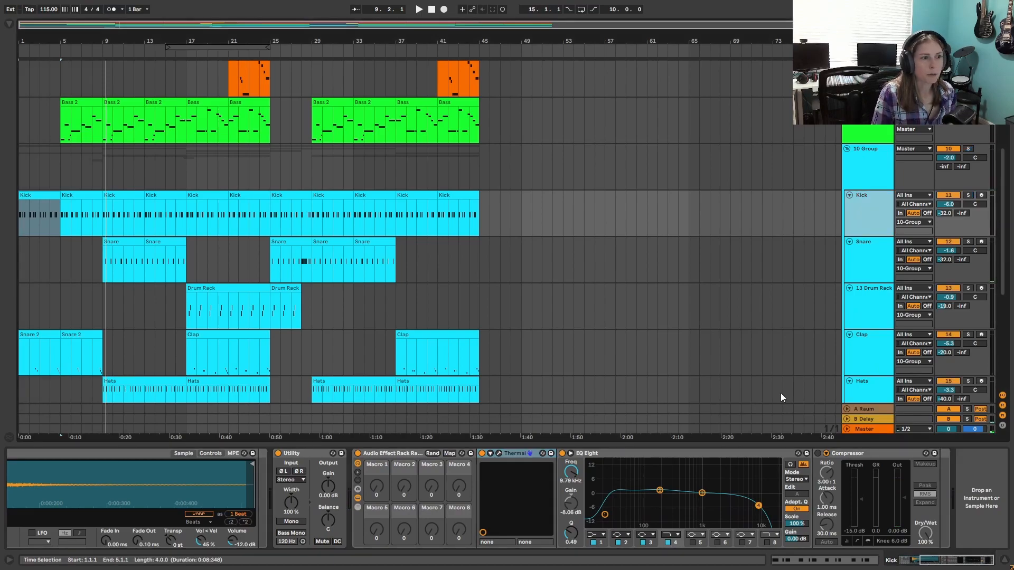
scroll(894, 201, down, 1)
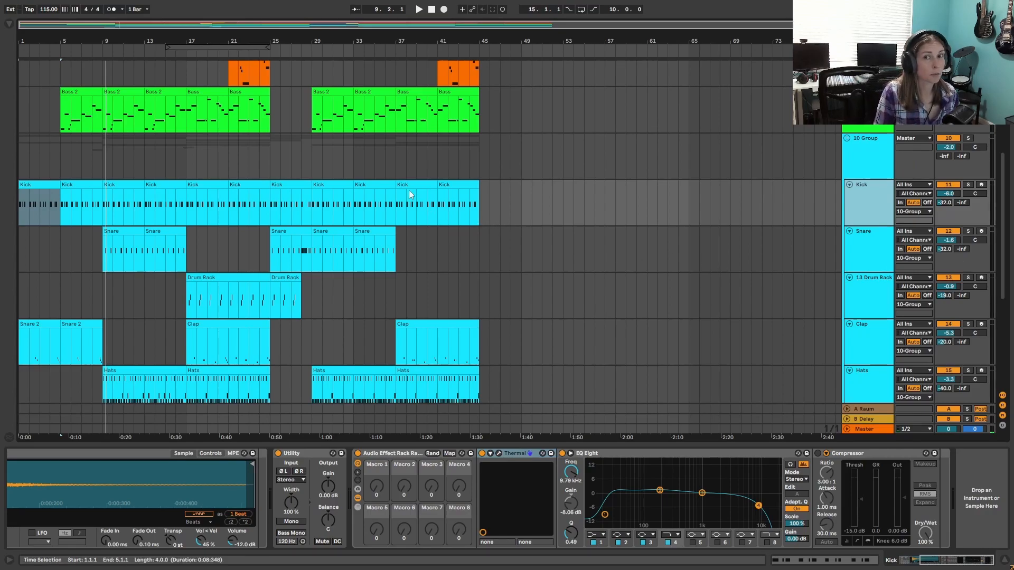
click(879, 262)
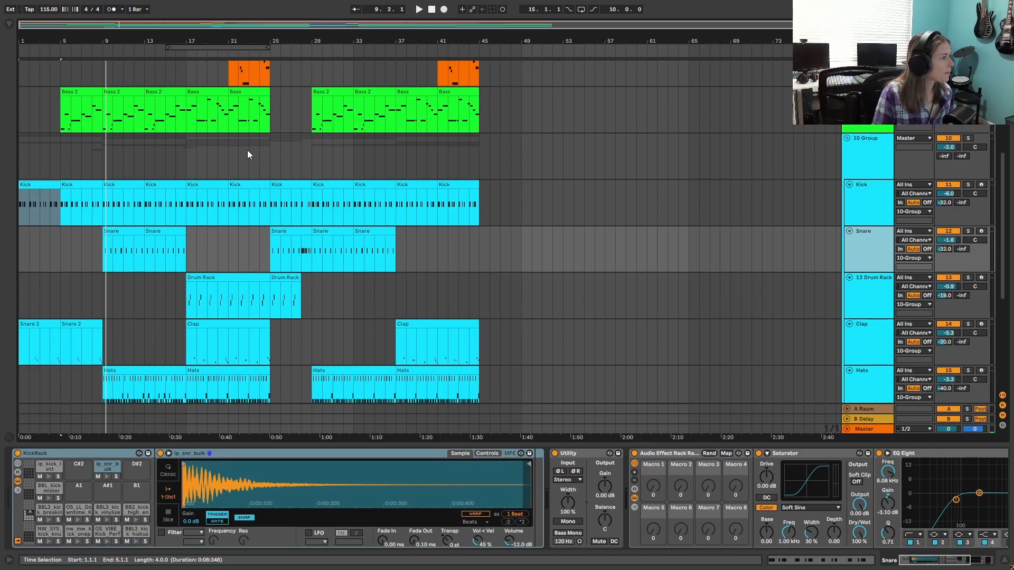
scroll(236, 189, down, 2)
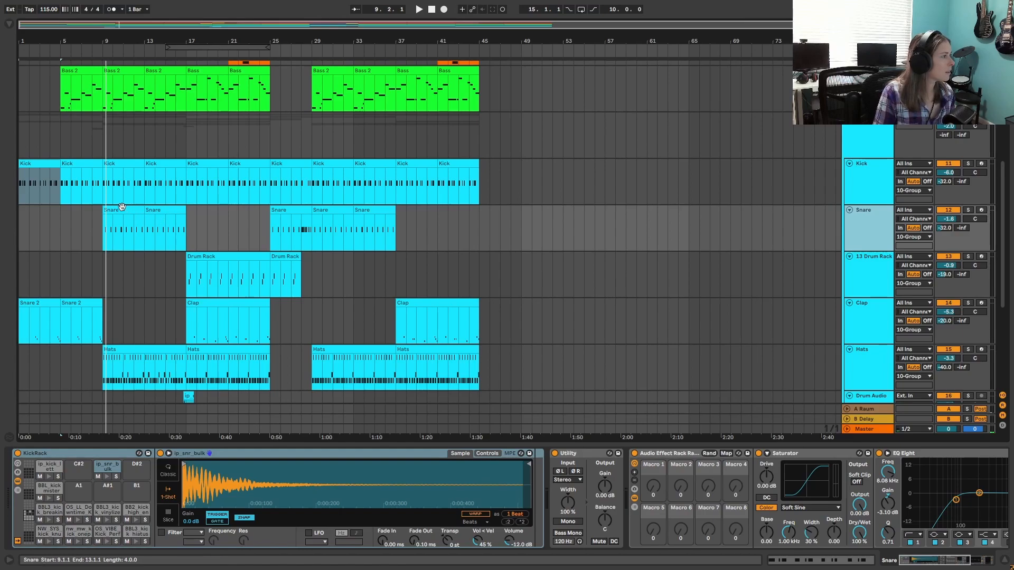
scroll(141, 278, down, 2)
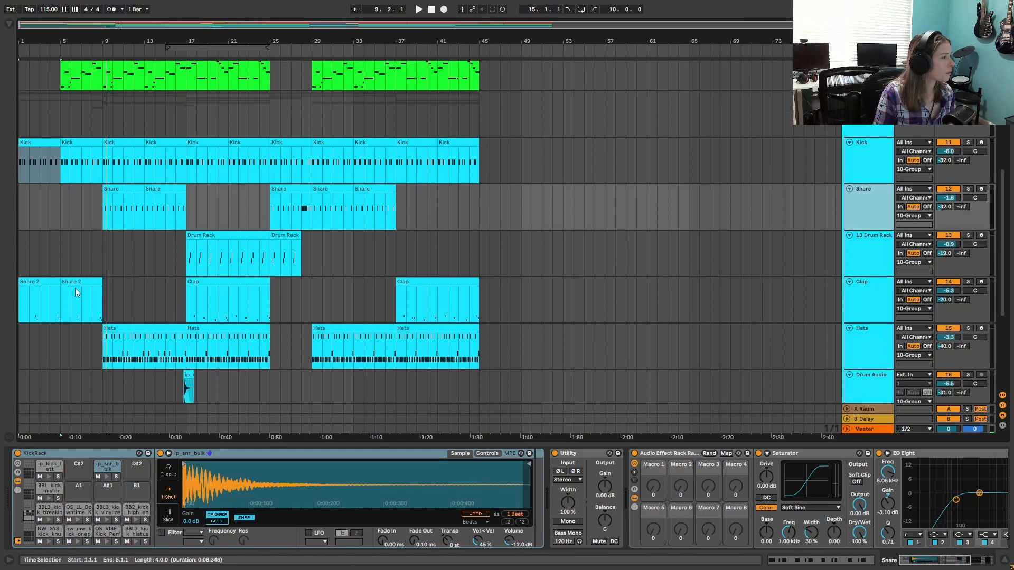
click(44, 283)
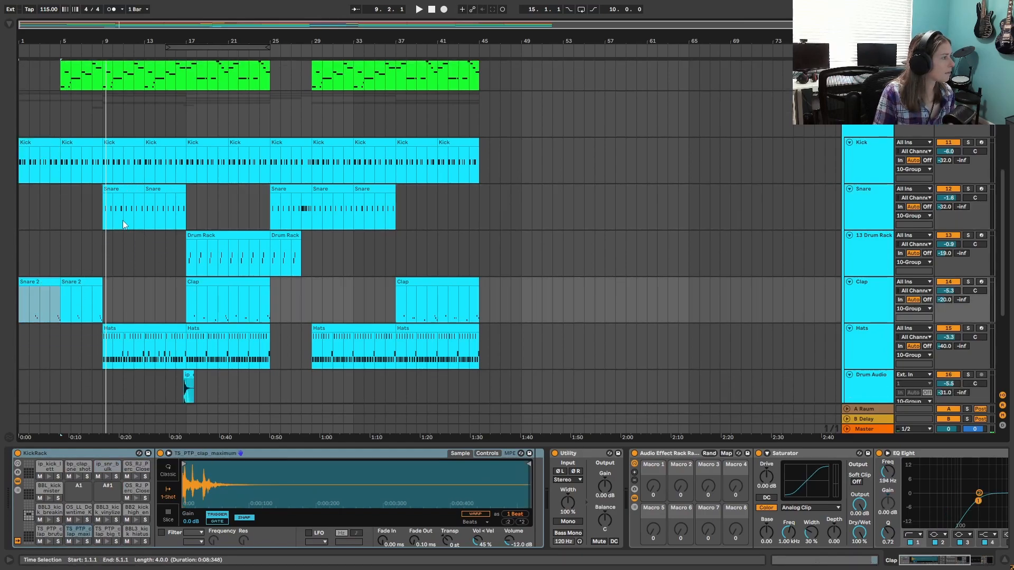
- Audition the soloed Snare clip at bar 9 and examine the Snare track's Saturator and EQ Eight
click(114, 189)
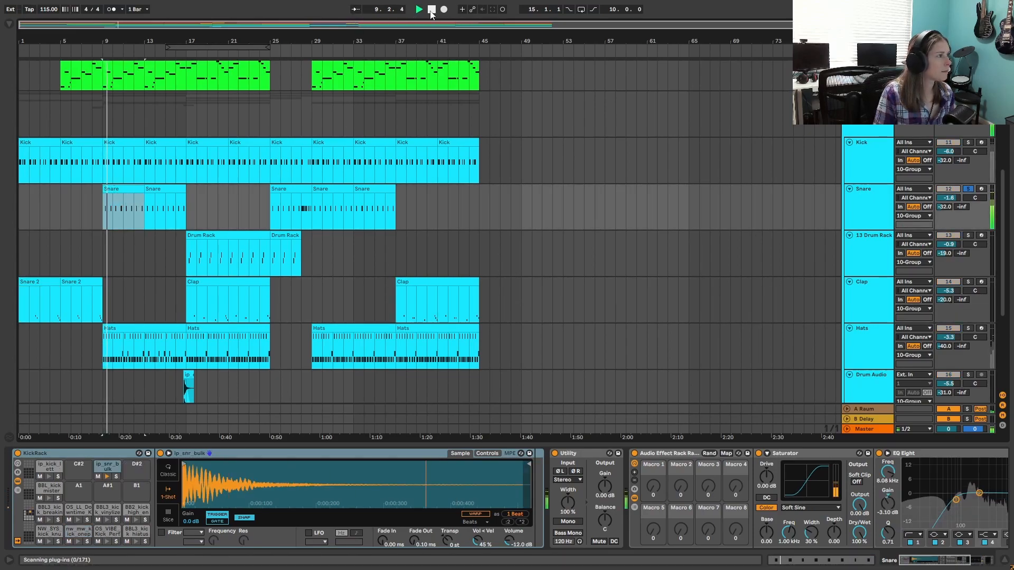
click(431, 9)
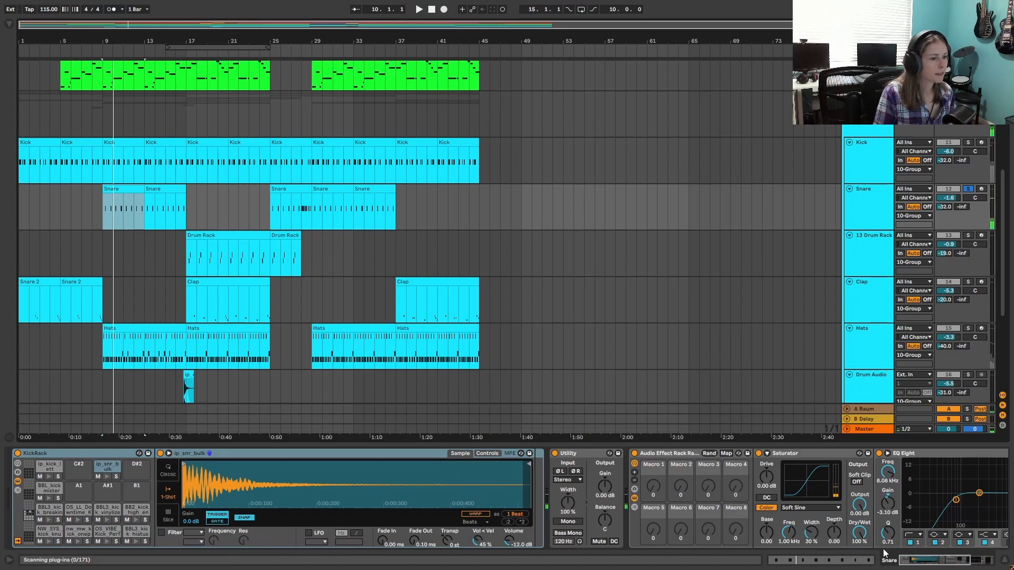
mouse_move(915, 563)
mouse_down()
mouse_move(936, 562)
mouse_move(920, 562)
mouse_up()
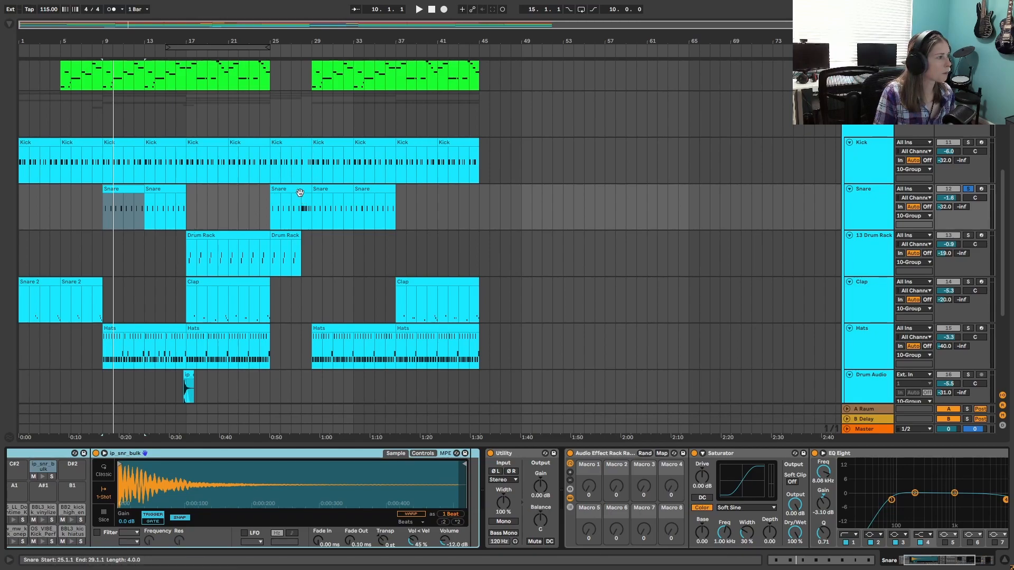
- Audition the soloed Clap clip at bar 17 and preview its three TS_PTP_clap samples in an enlarged note editor
click(38, 283)
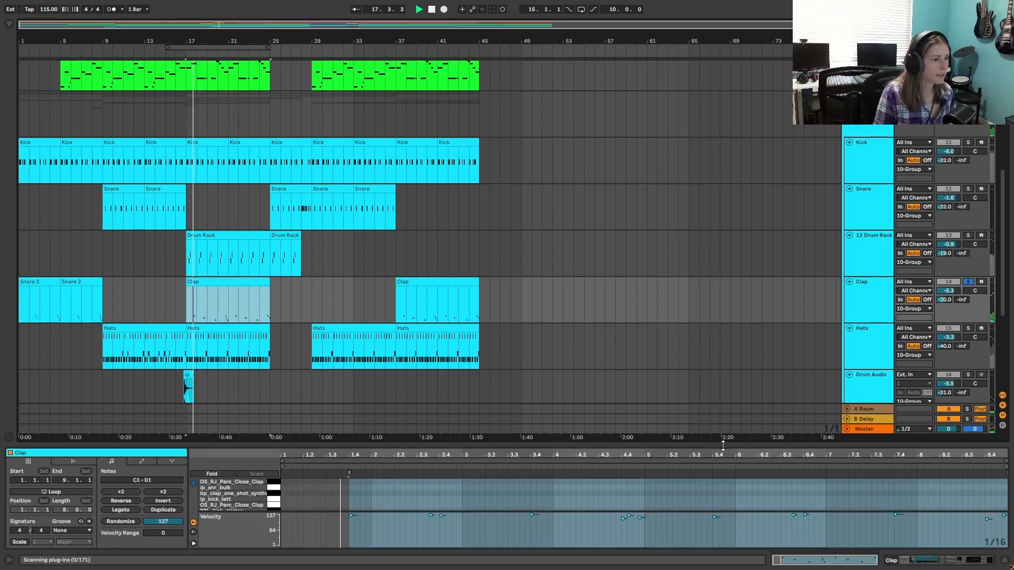
drag(724, 445, 740, 119)
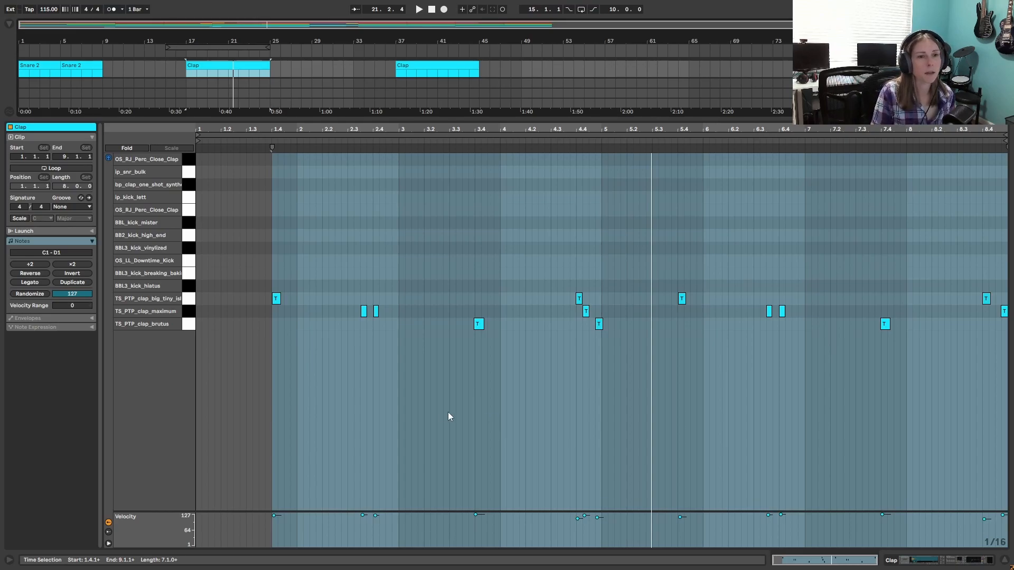
click(194, 301)
click(191, 311)
click(191, 325)
click(190, 299)
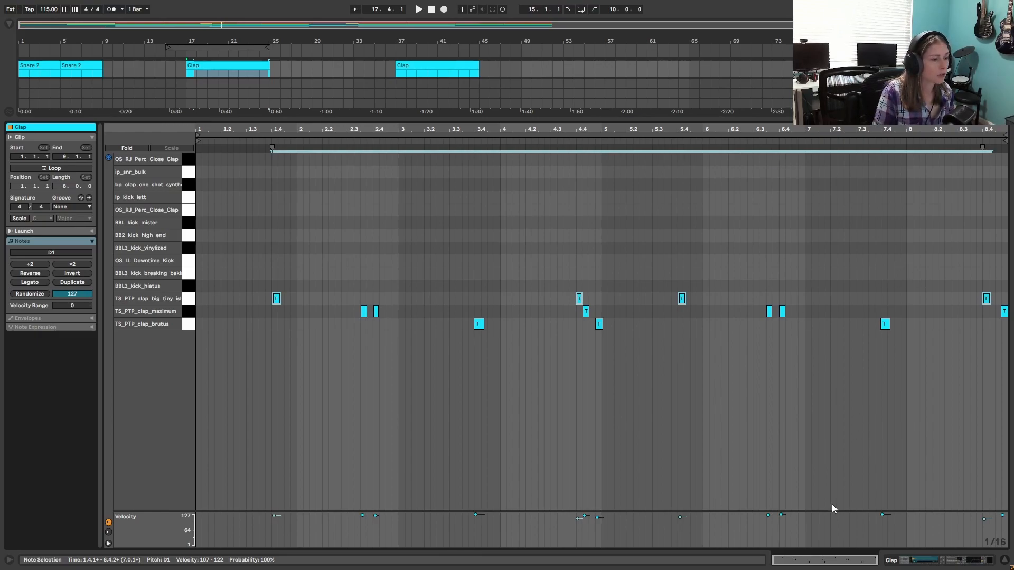
- Examine the clap notes' velocities in an enlarged velocity lane, and return to the full arrangement
drag(834, 512, 837, 412)
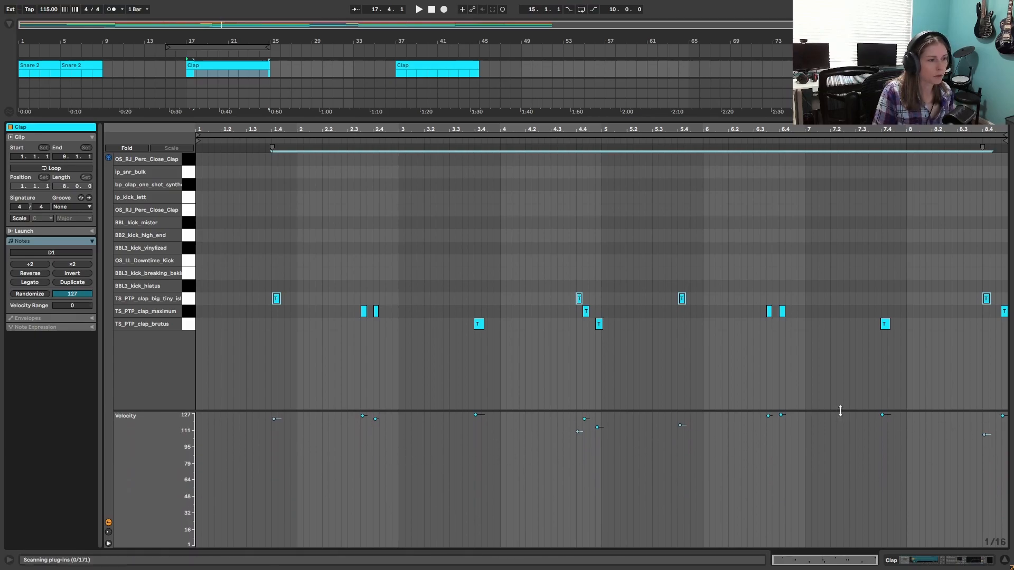
drag(840, 411, 850, 545)
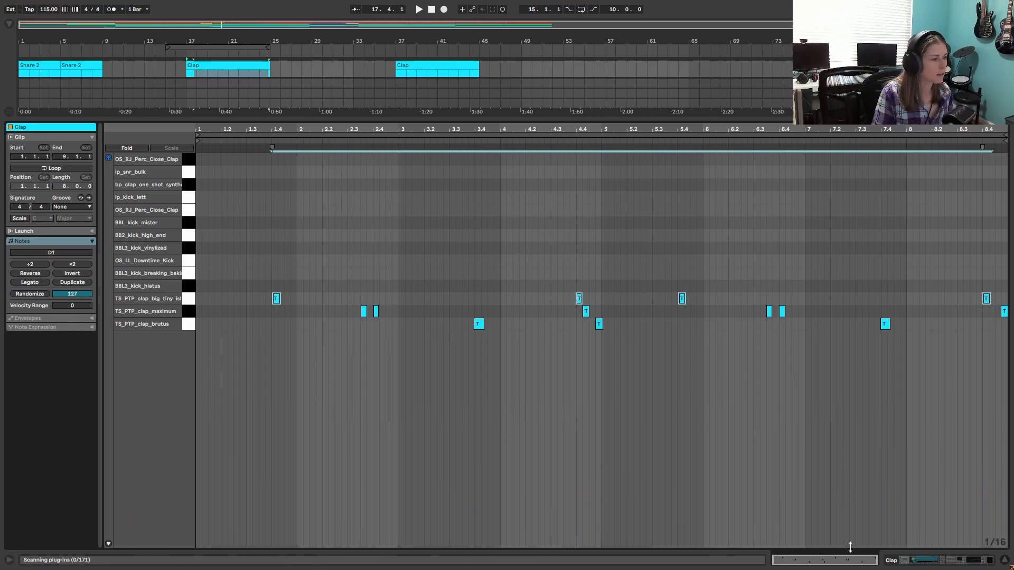
drag(849, 121, 792, 500)
scroll(442, 360, up, 3)
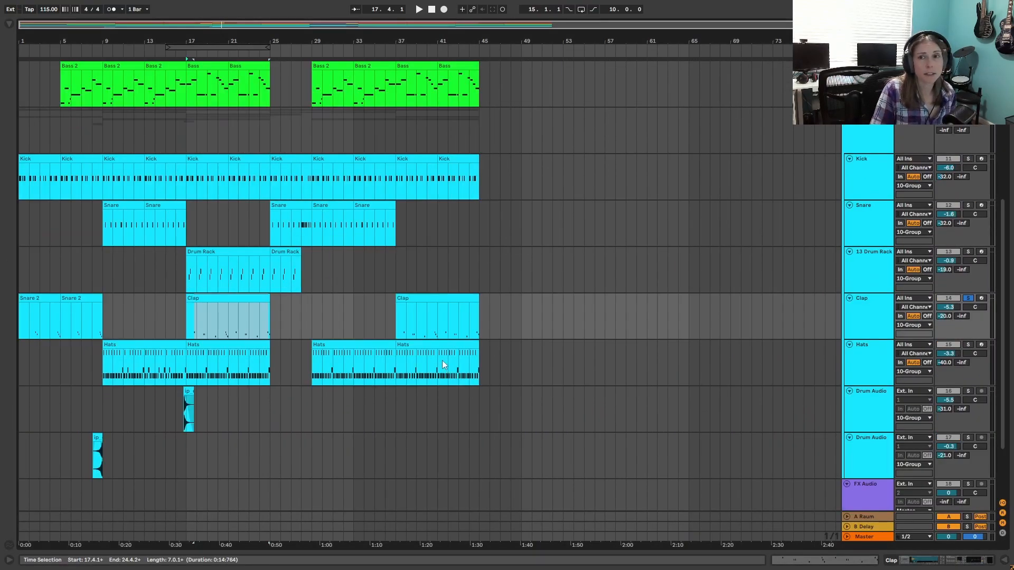
- Select the Clap clip at bar 37, and audition the soloed Drum Rack clip at bar 17
click(415, 299)
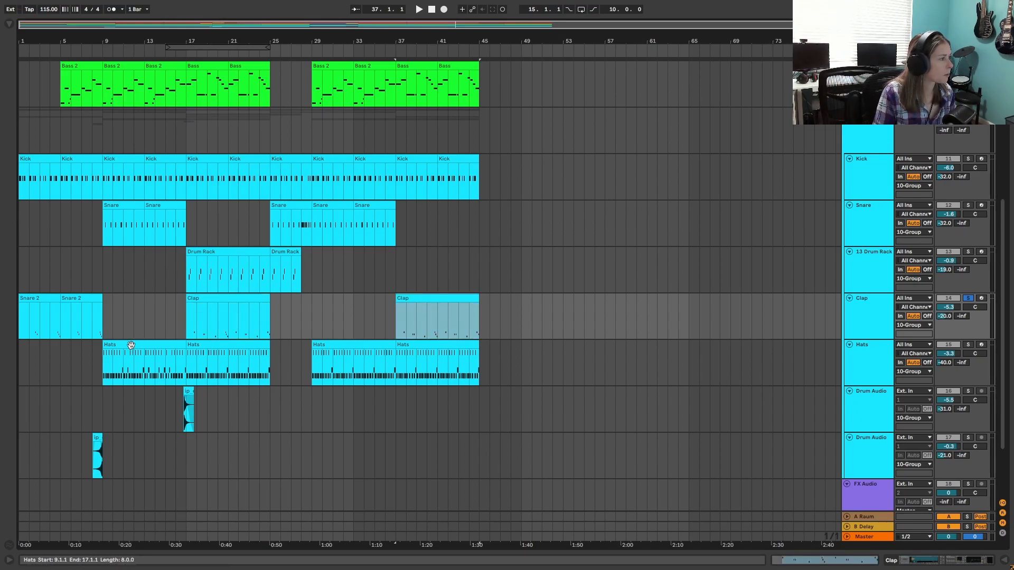
scroll(227, 316, up, 1)
click(223, 309)
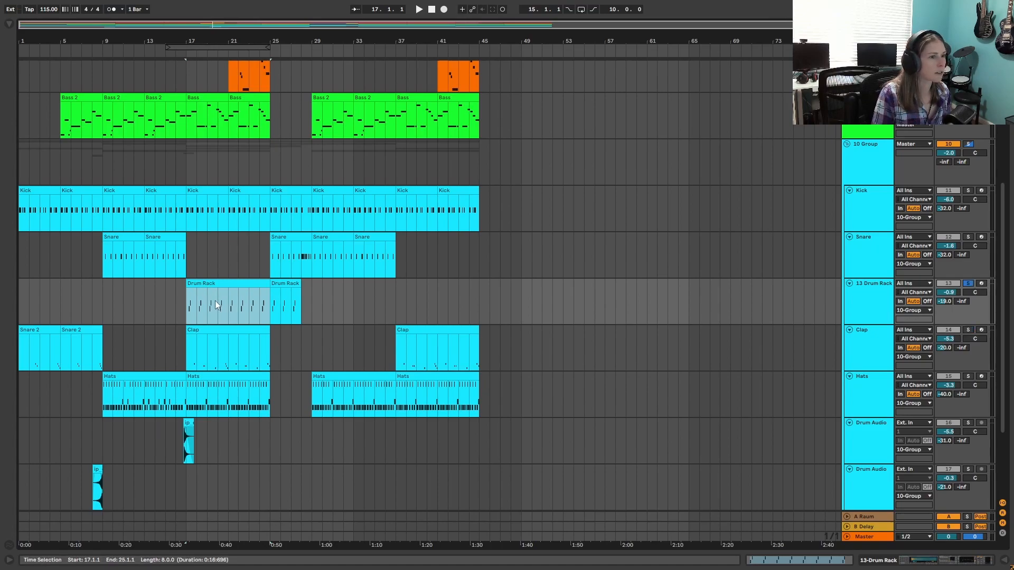
click(417, 12)
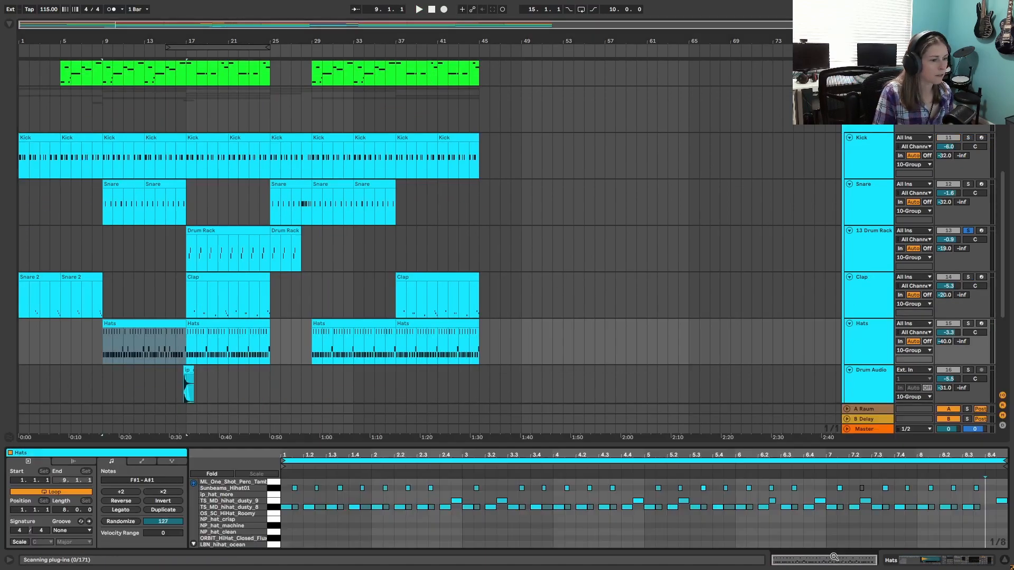
- Examine the Hats clip's notes in an enlarged note editor, and audition the soloed Drum Audio clip at bar 17 in the arrangement
drag(736, 446, 529, 173)
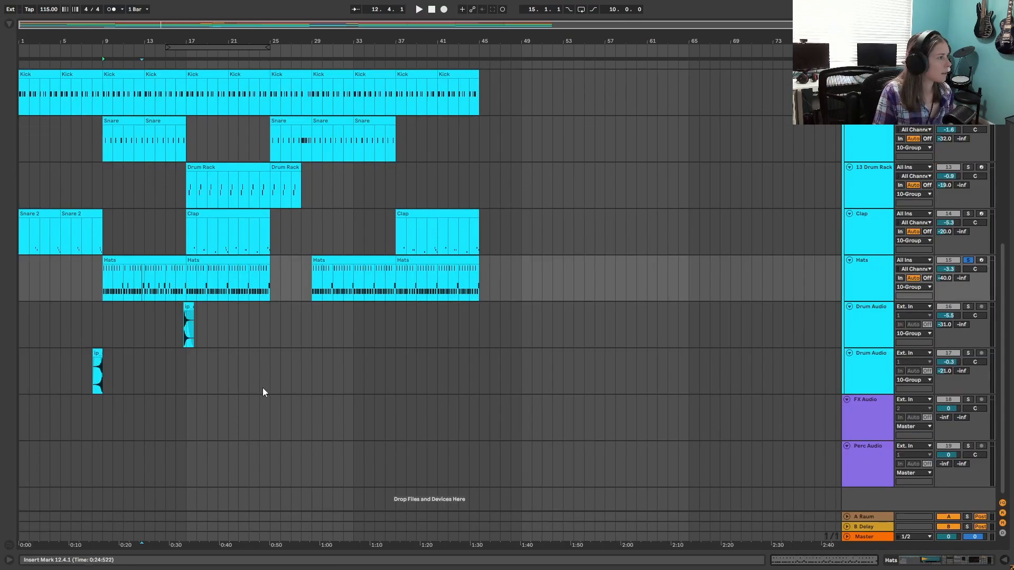
scroll(262, 388, up, 1)
click(186, 336)
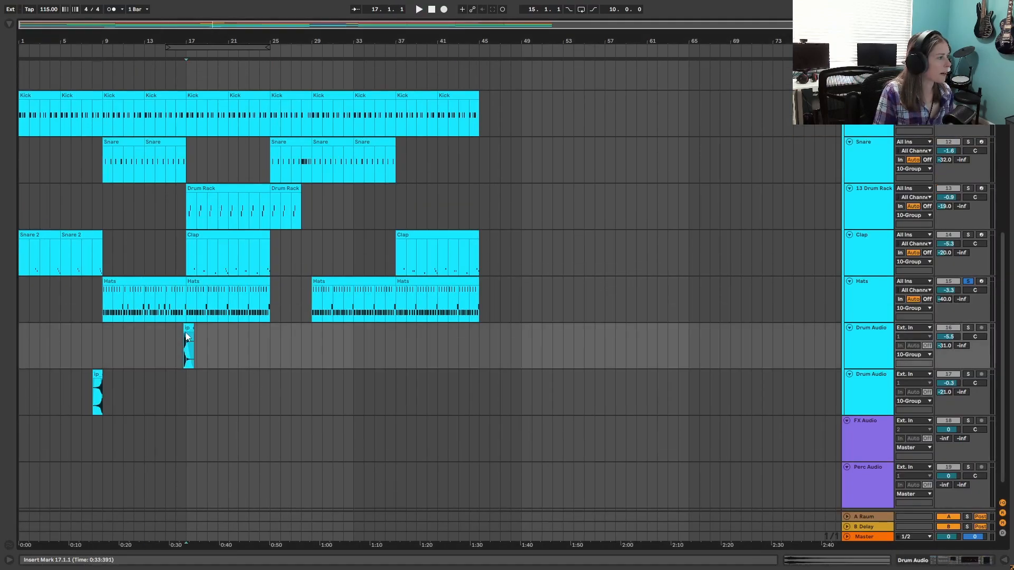
click(432, 9)
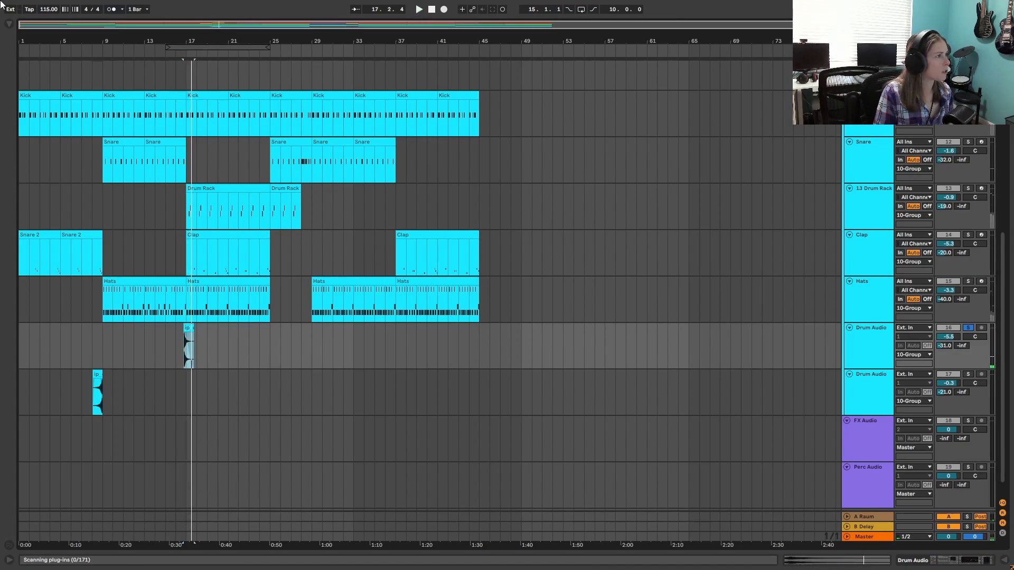
- Audition the soloed Drum Audio clip just before bar 9, and examine its track's effects chain and Raum reverb settings
click(307, 412)
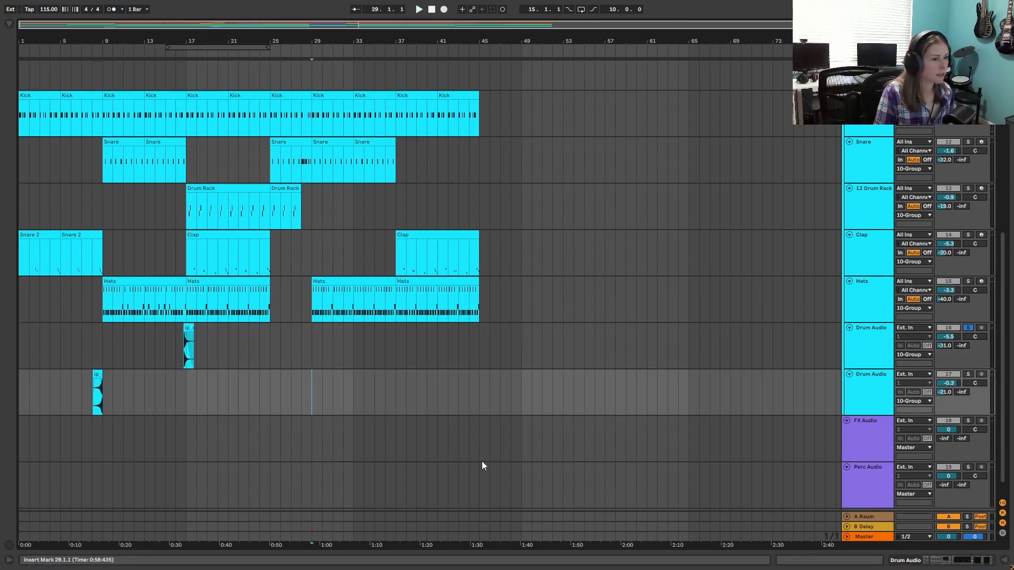
click(945, 561)
scroll(191, 329, down, 2)
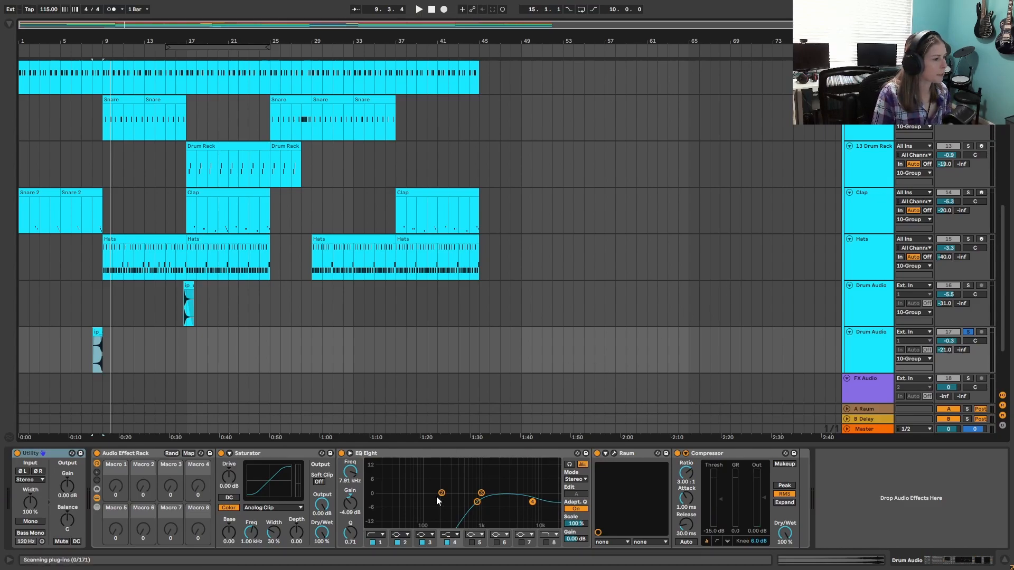
click(614, 454)
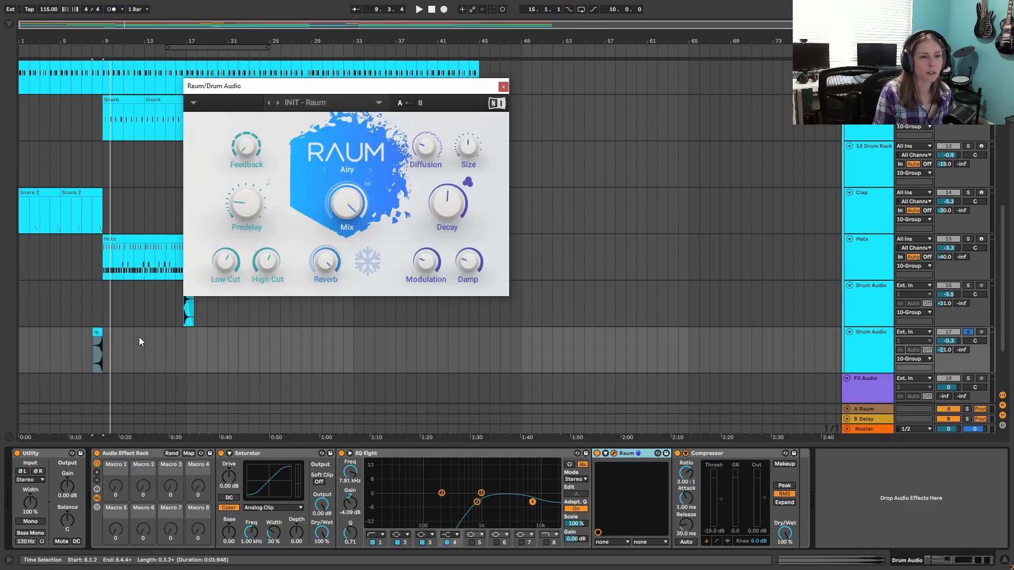
click(503, 87)
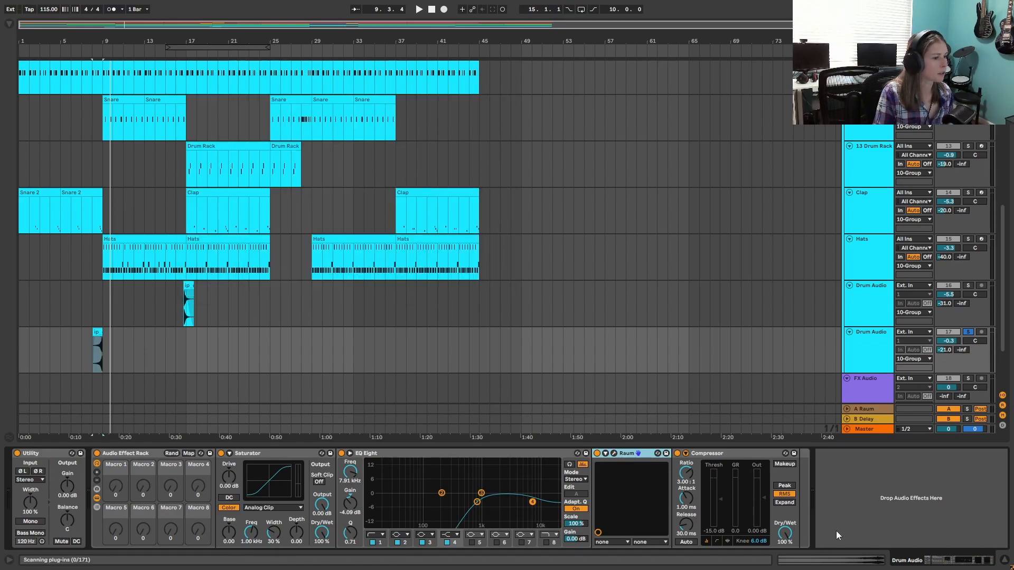